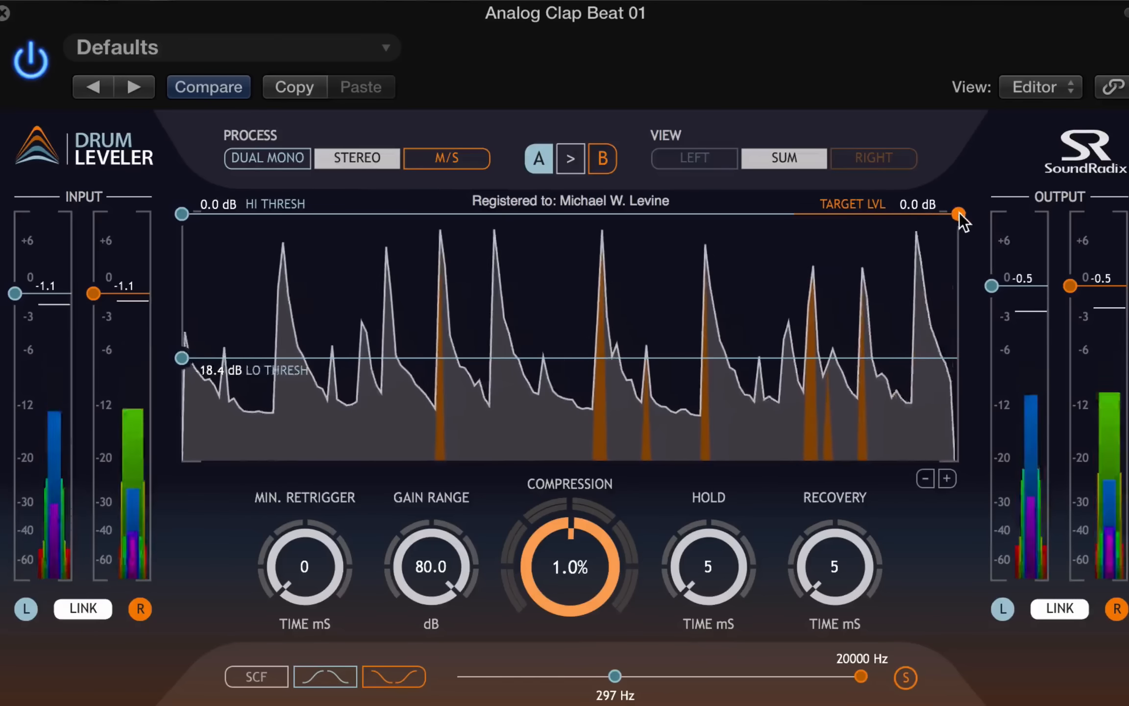
Set the target level to 0.0 dB and raise the low threshold to about -9.7 dB.
drag(958, 413, 942, 184)
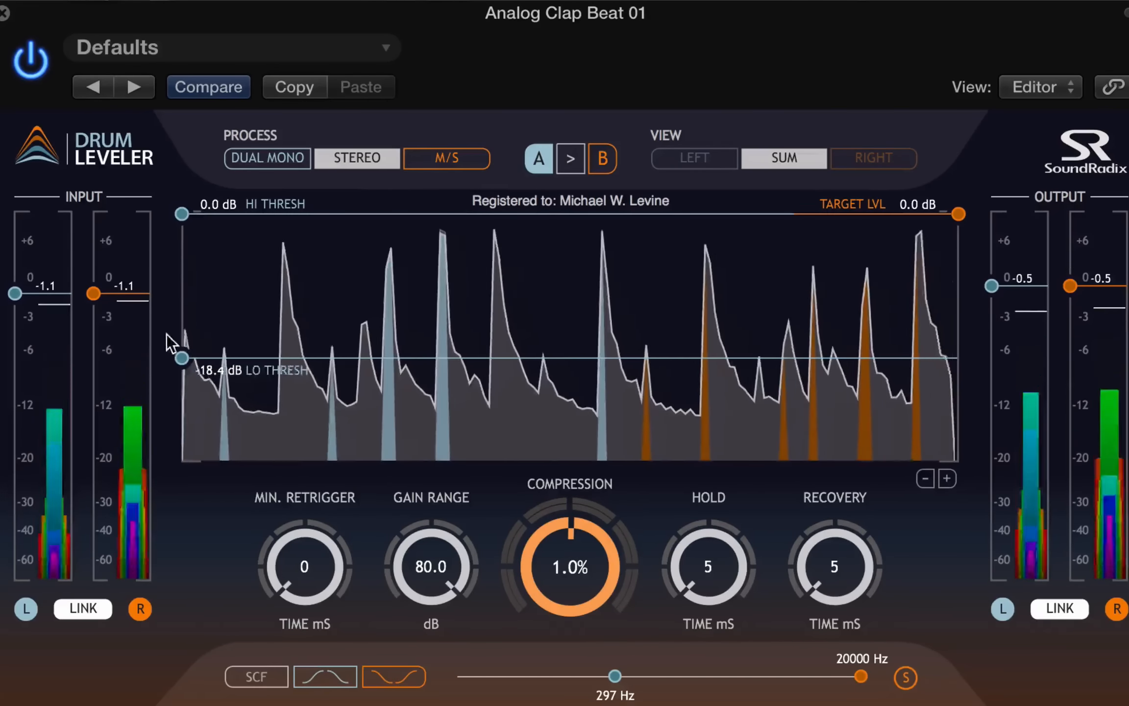
drag(181, 357, 185, 305)
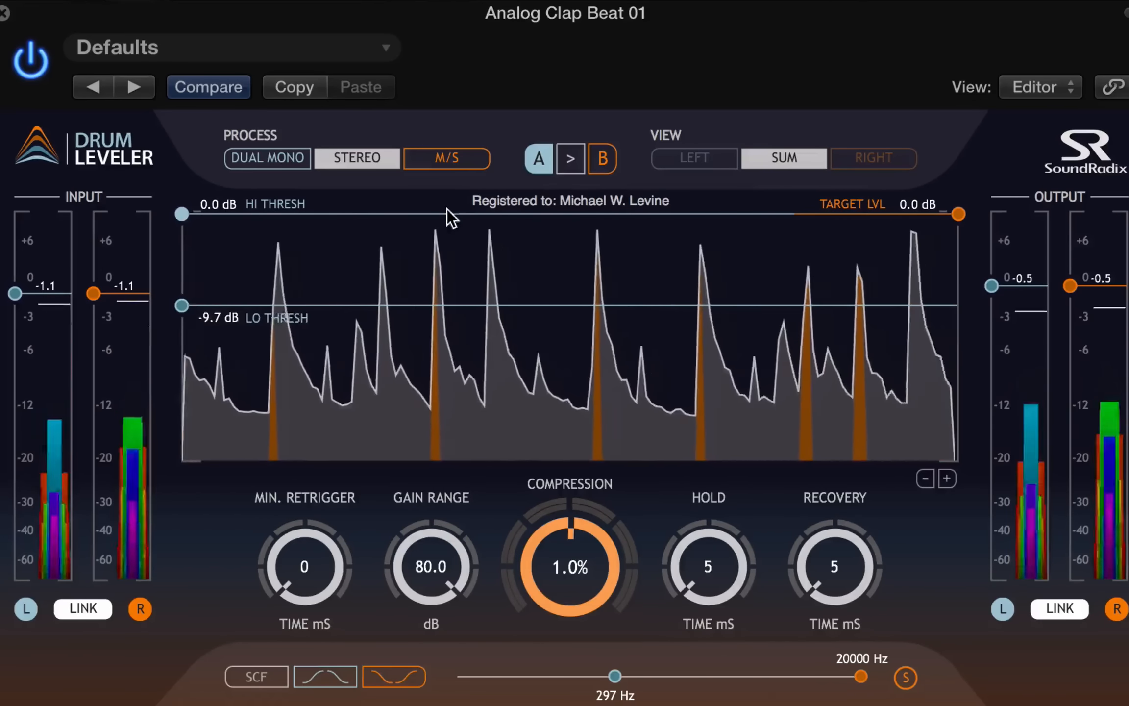
Sweep the target level down past -40.7 dB and return it to 0.0 dB.
drag(959, 213, 945, 351)
drag(940, 439, 940, 469)
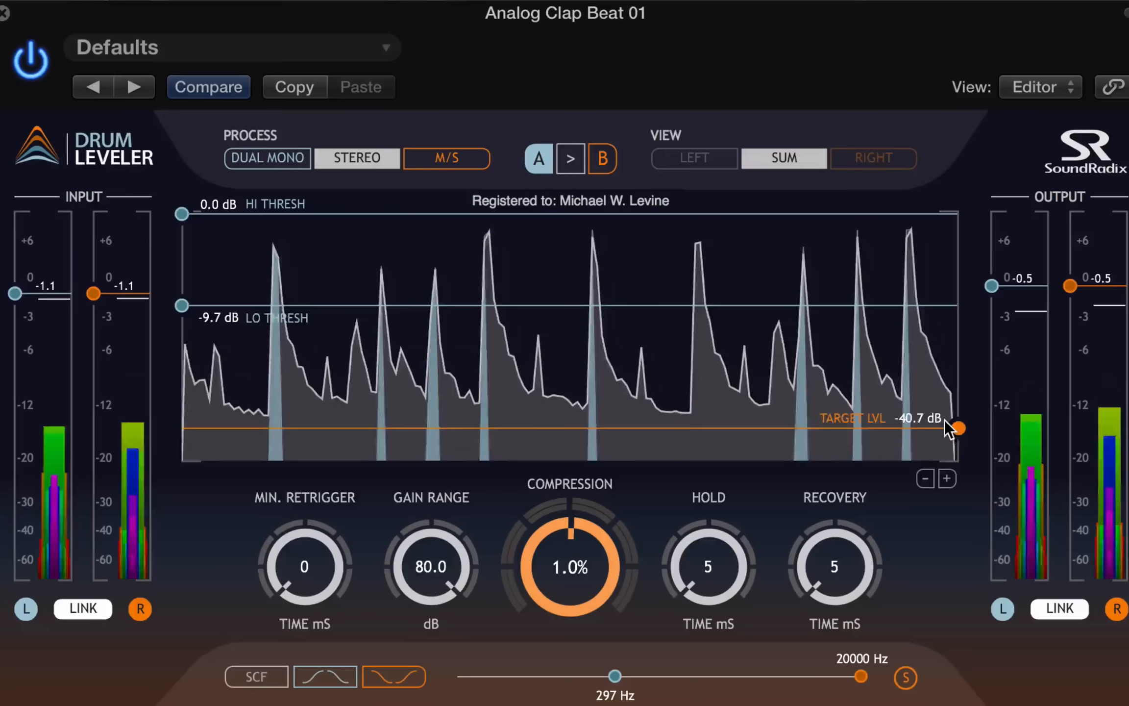
drag(945, 420, 953, 214)
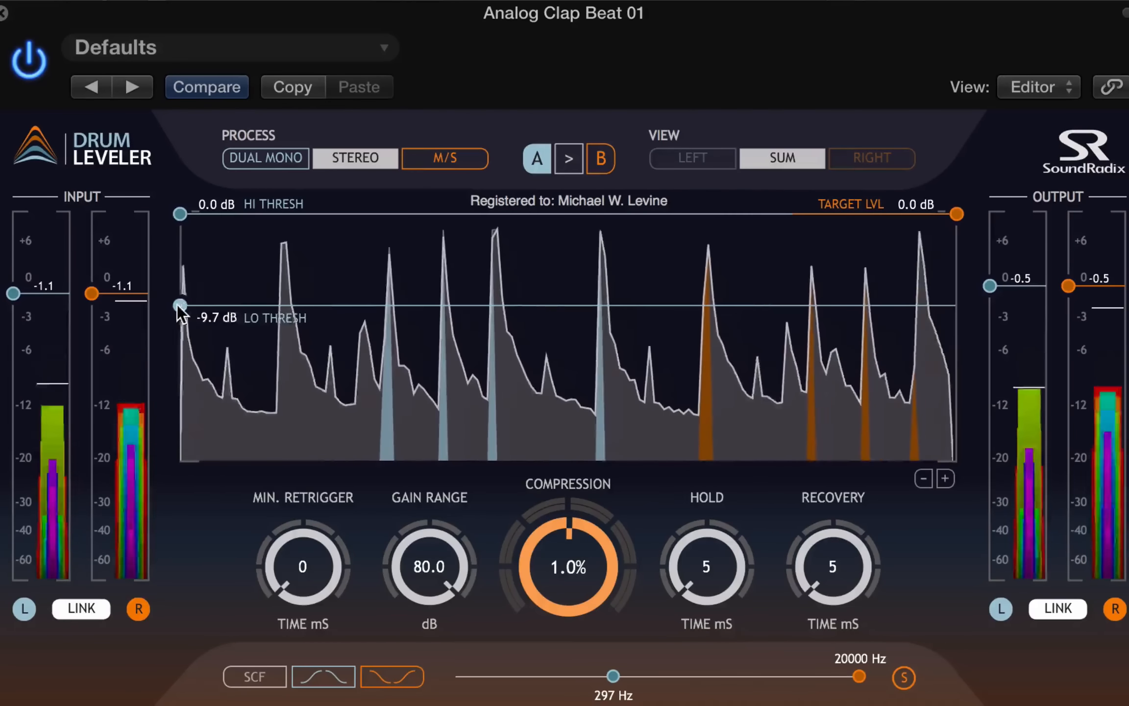
Lower the low threshold to about -11.3 dB, nudge the target level down and restore it to 0.0 dB.
mouse_move(180, 305)
mouse_down()
mouse_move(178, 328)
mouse_move(179, 317)
mouse_up()
drag(956, 213, 956, 217)
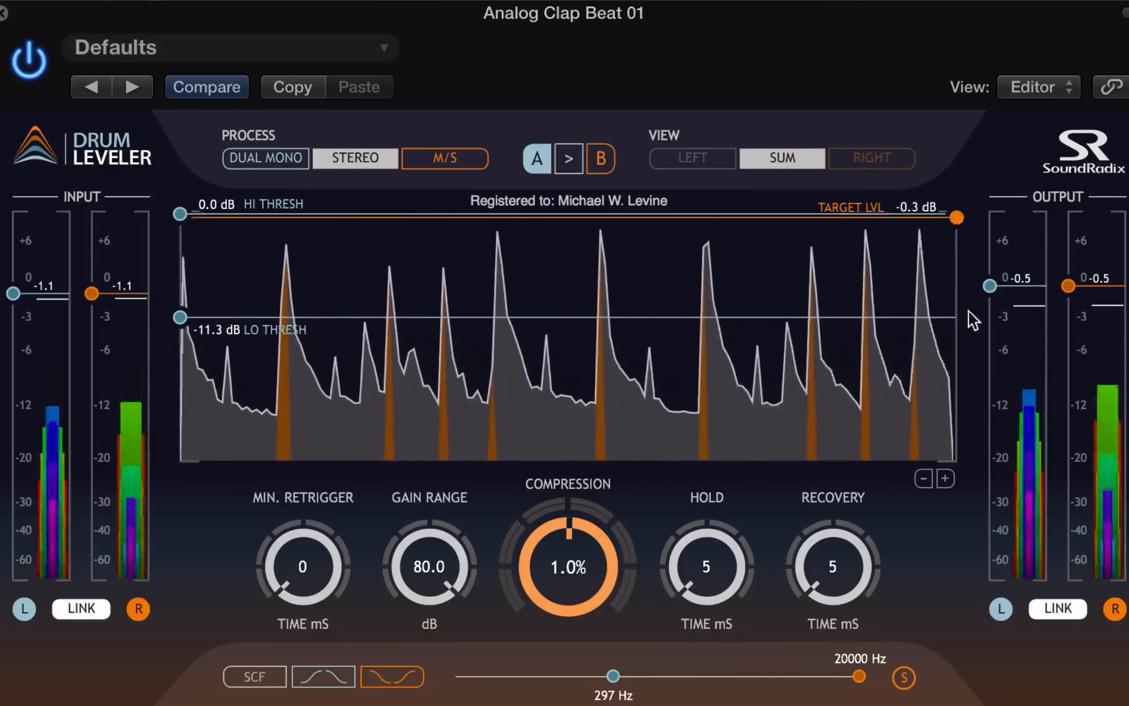
drag(968, 311, 936, 72)
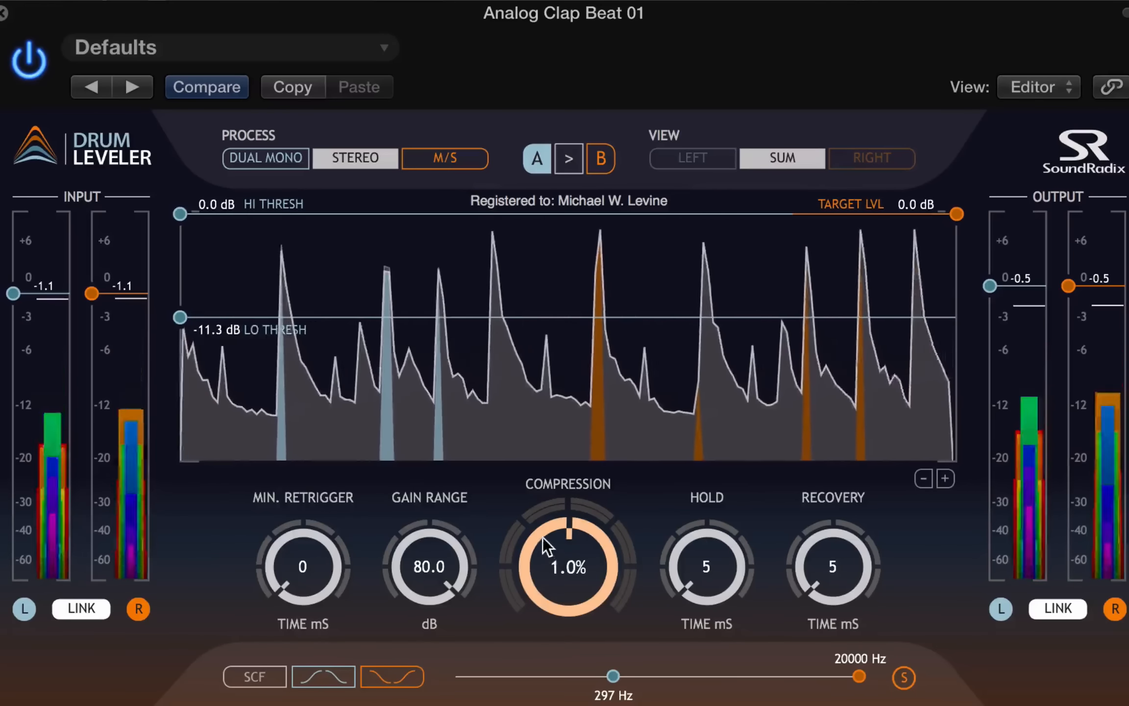
Try reducing compression from 100% to about 19.4% while sweeping the target level down and back to 0.0 dB.
drag(957, 214, 989, 363)
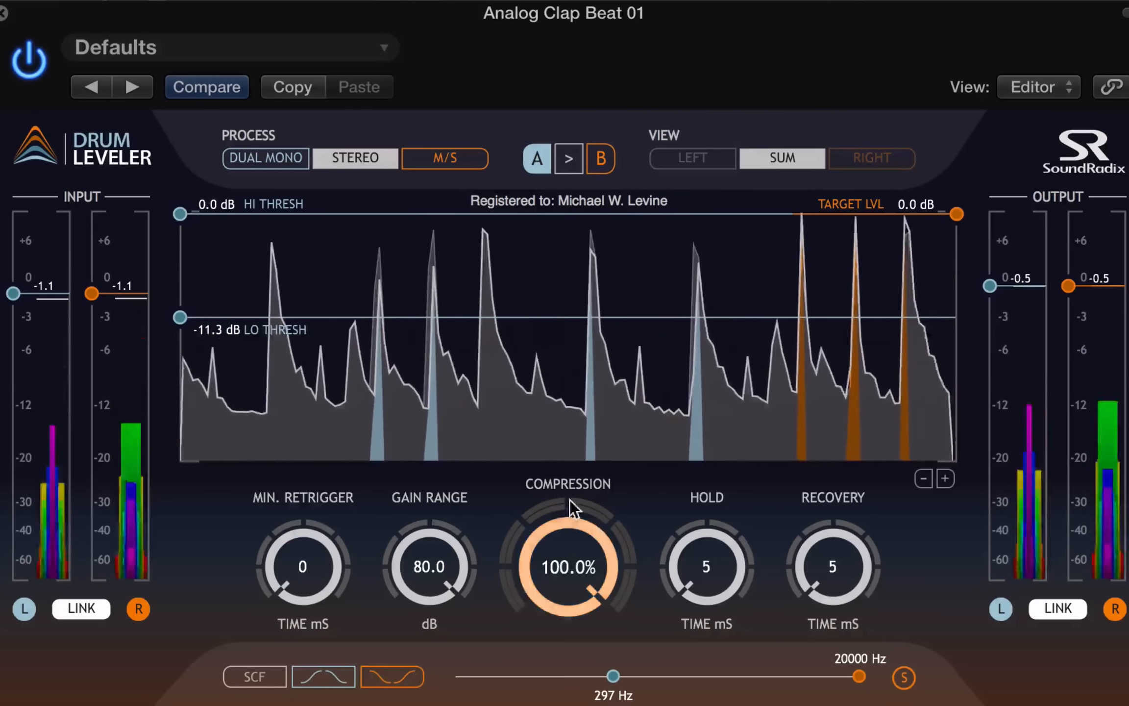
drag(562, 523, 537, 626)
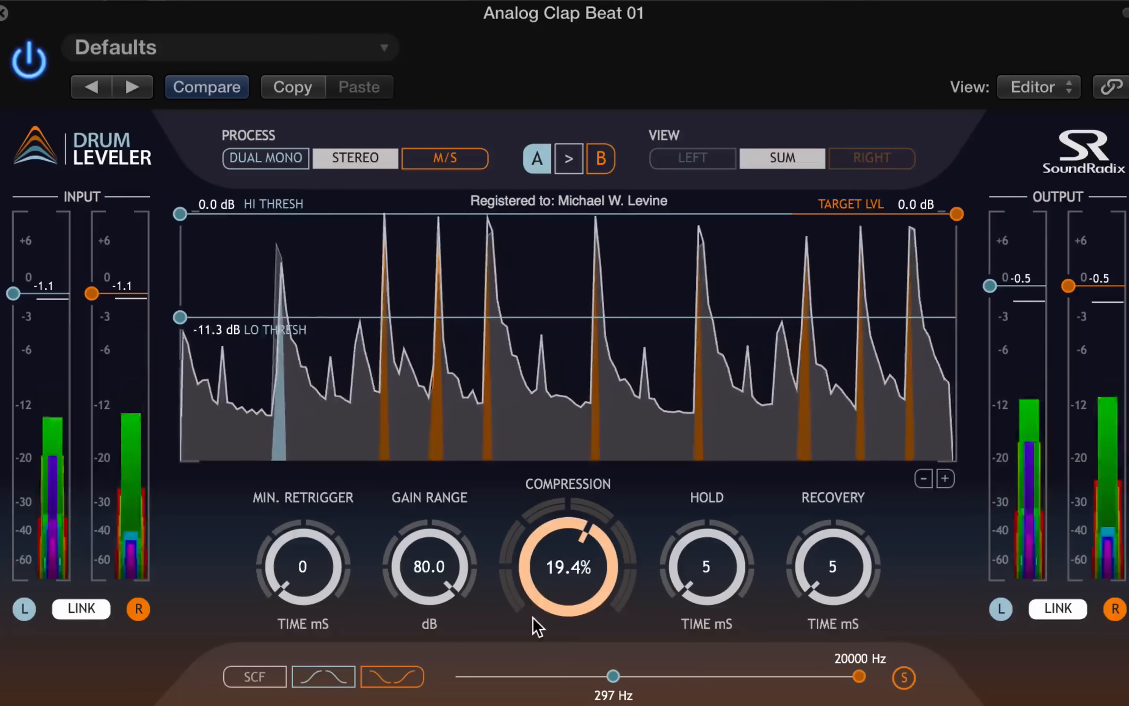
drag(956, 216, 956, 237)
drag(951, 407, 956, 214)
Reset the compression and set it to about -75.8%, with the target level at about -20.6 dB.
alt+click(574, 523)
drag(574, 522, 501, 705)
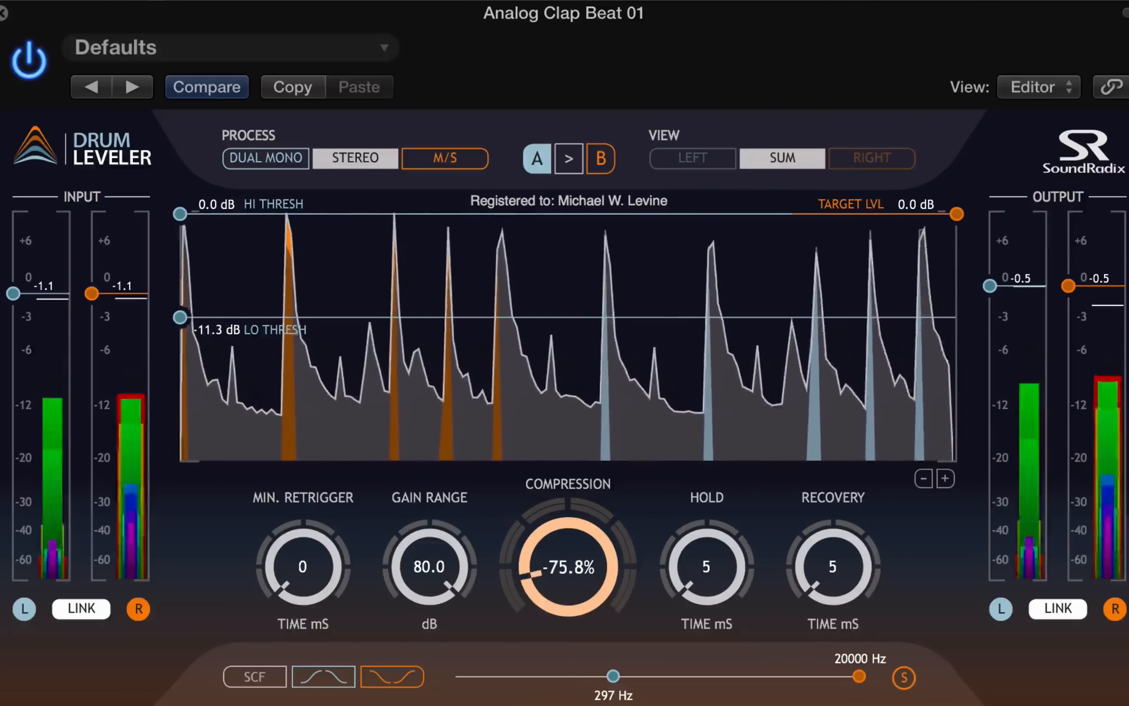
drag(956, 215, 972, 193)
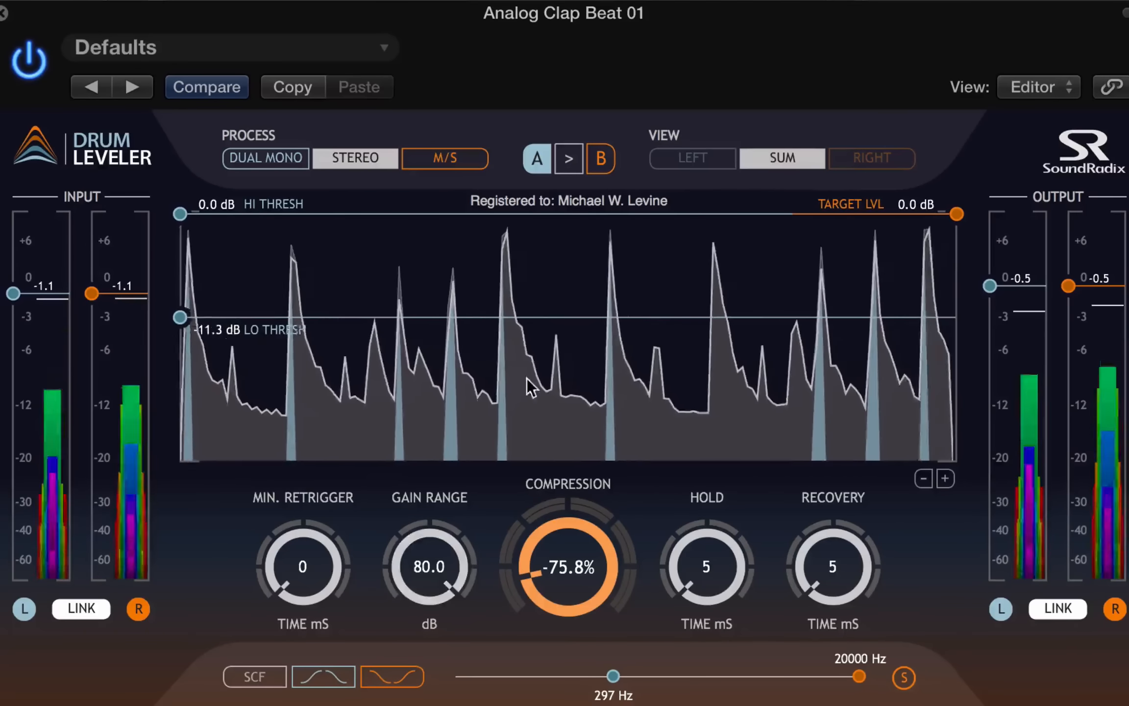
drag(954, 213, 956, 368)
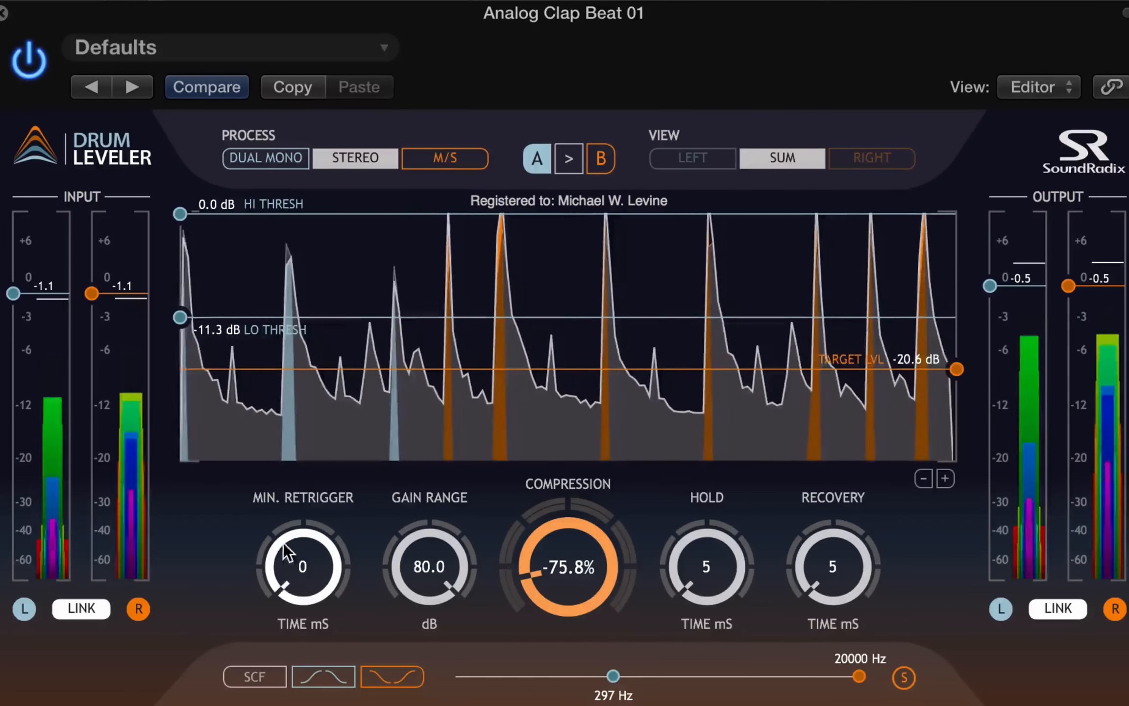
Raise the minimum retrigger time to 500 ms and return it to 0 ms.
drag(280, 586, 382, 350)
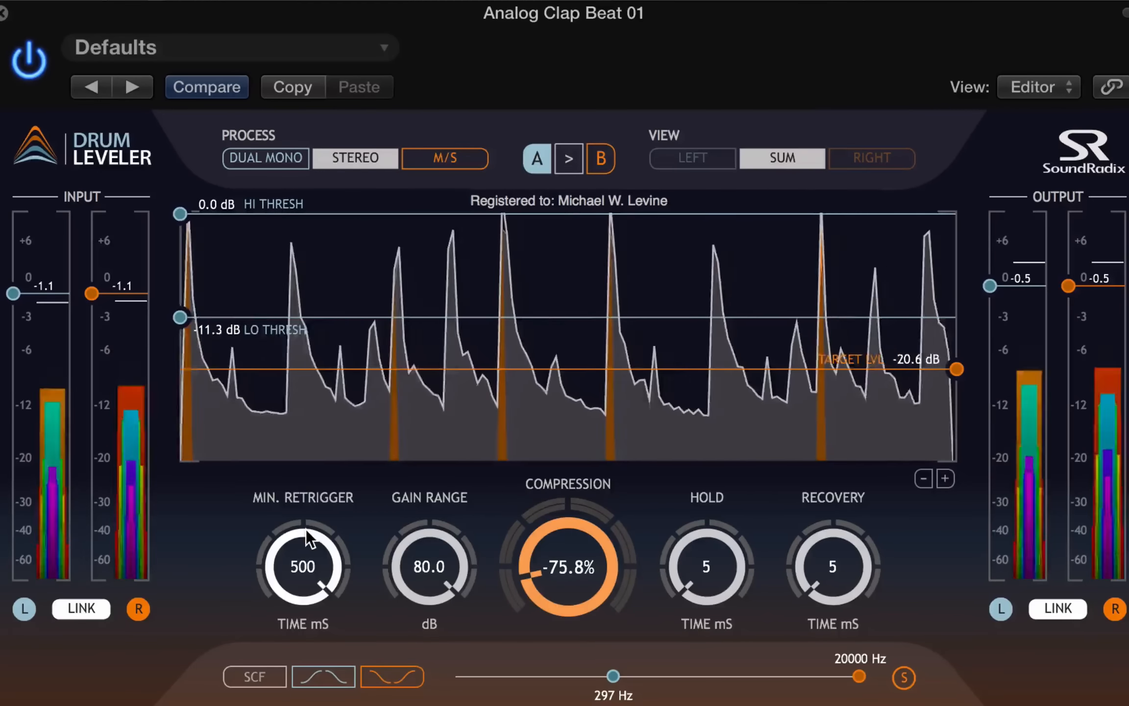
drag(306, 529, 306, 637)
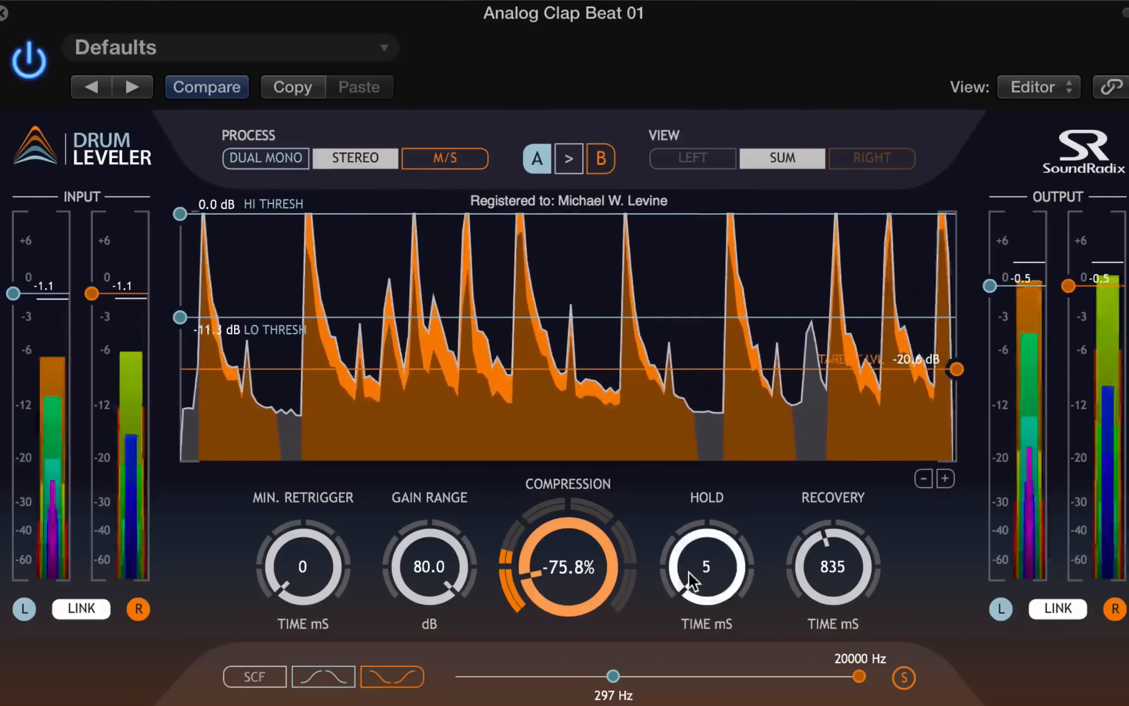
Enable the side-chain filter and switch its shape from band-pass to band-reject.
click(254, 677)
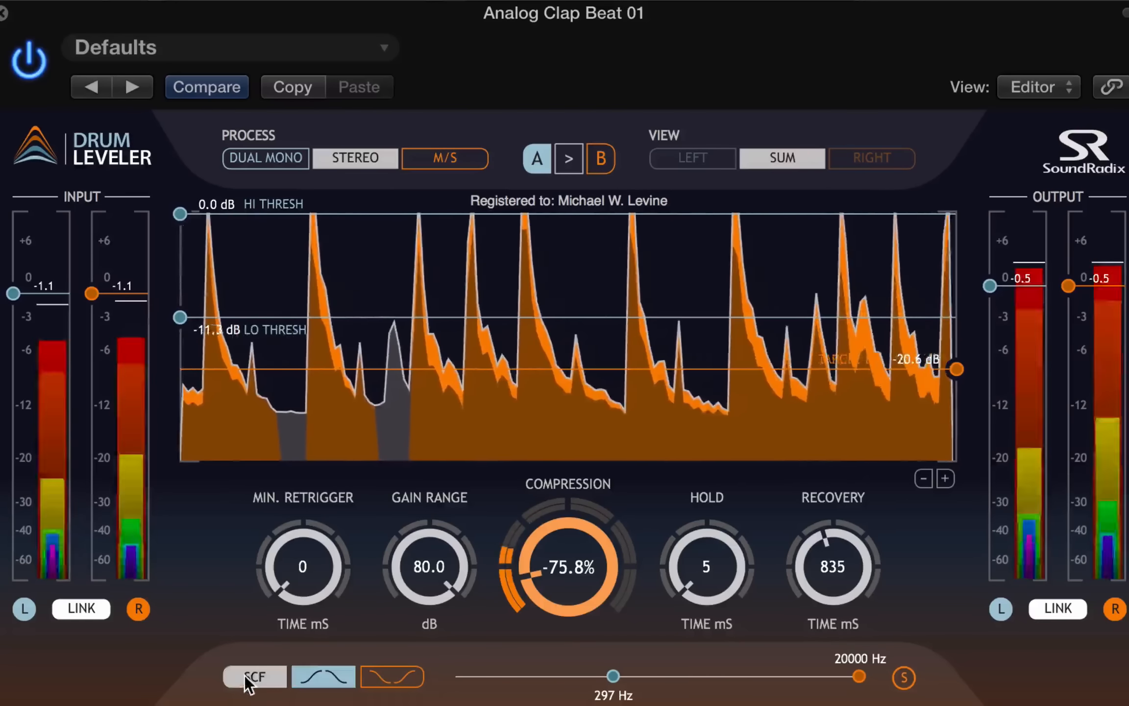
click(323, 677)
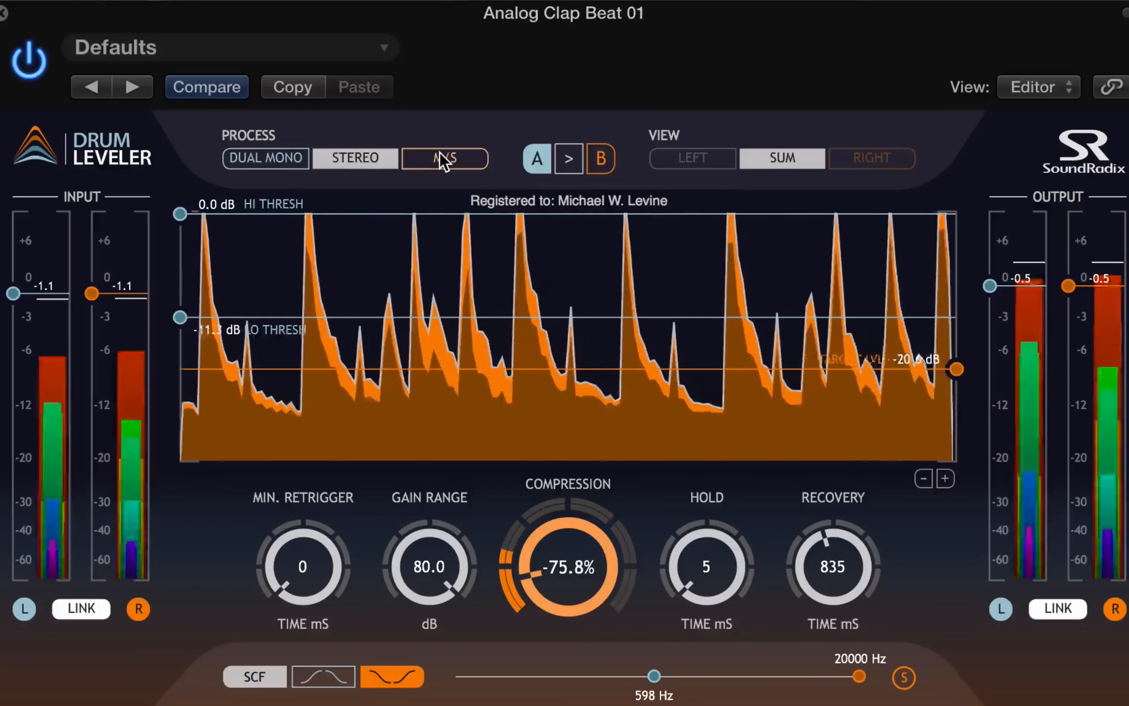
Switch processing to dual mono, view the left and right channel settings, and return to the sum view.
click(283, 159)
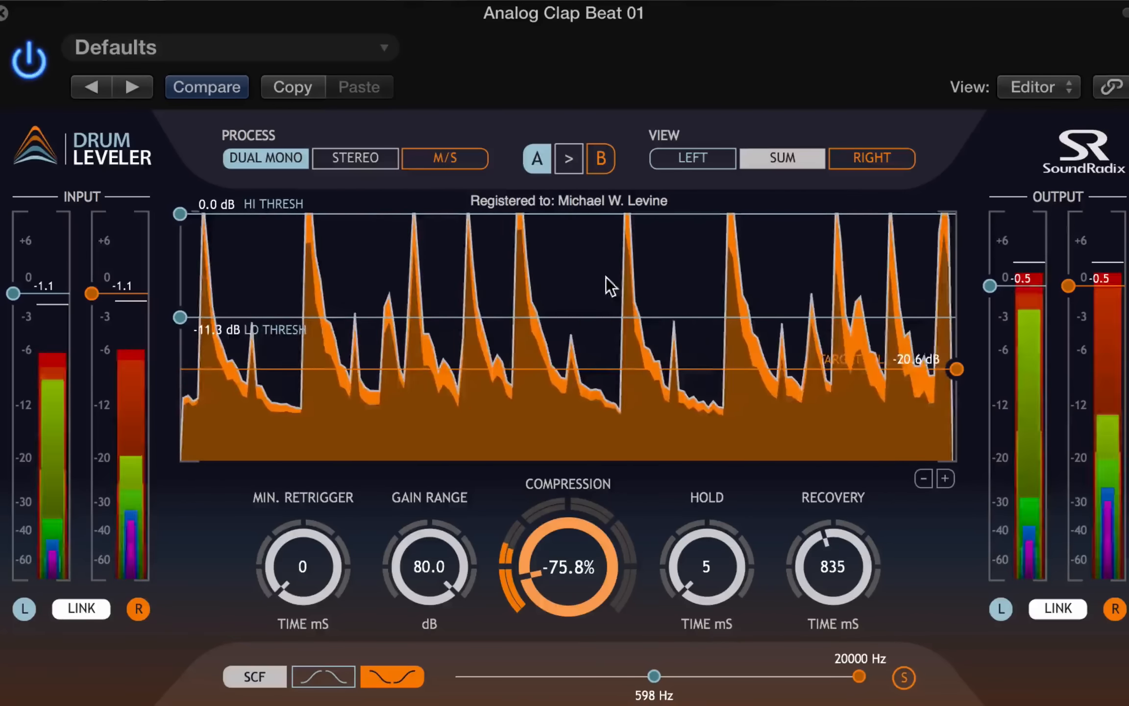
click(683, 156)
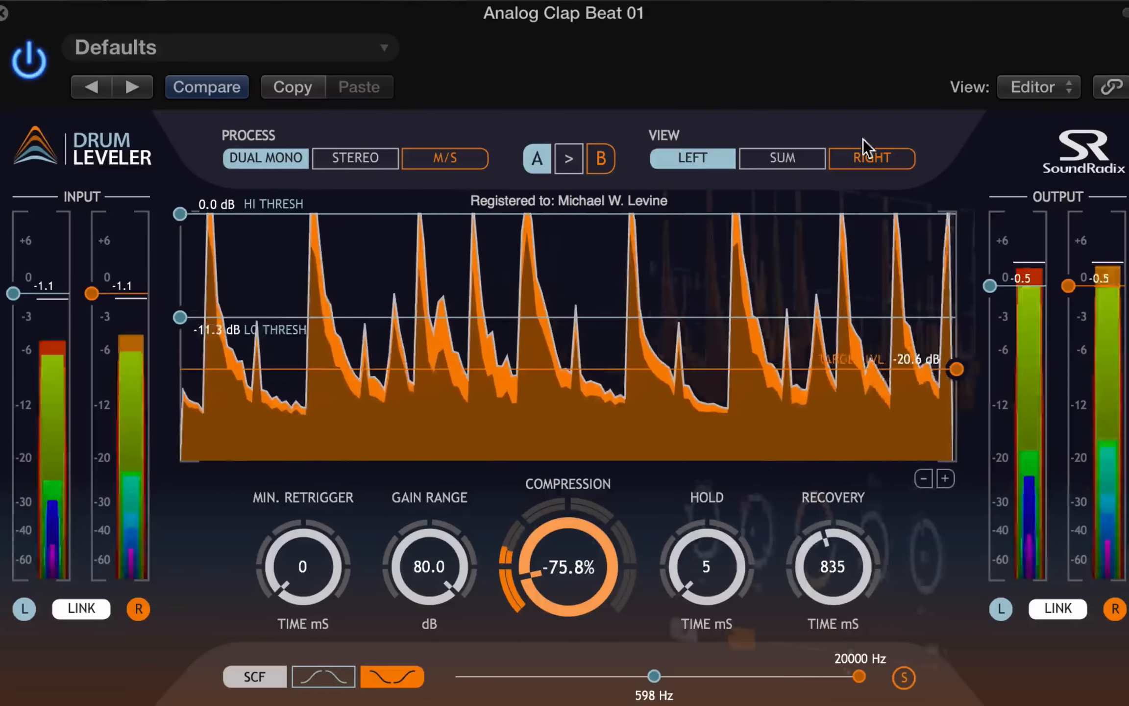
click(873, 158)
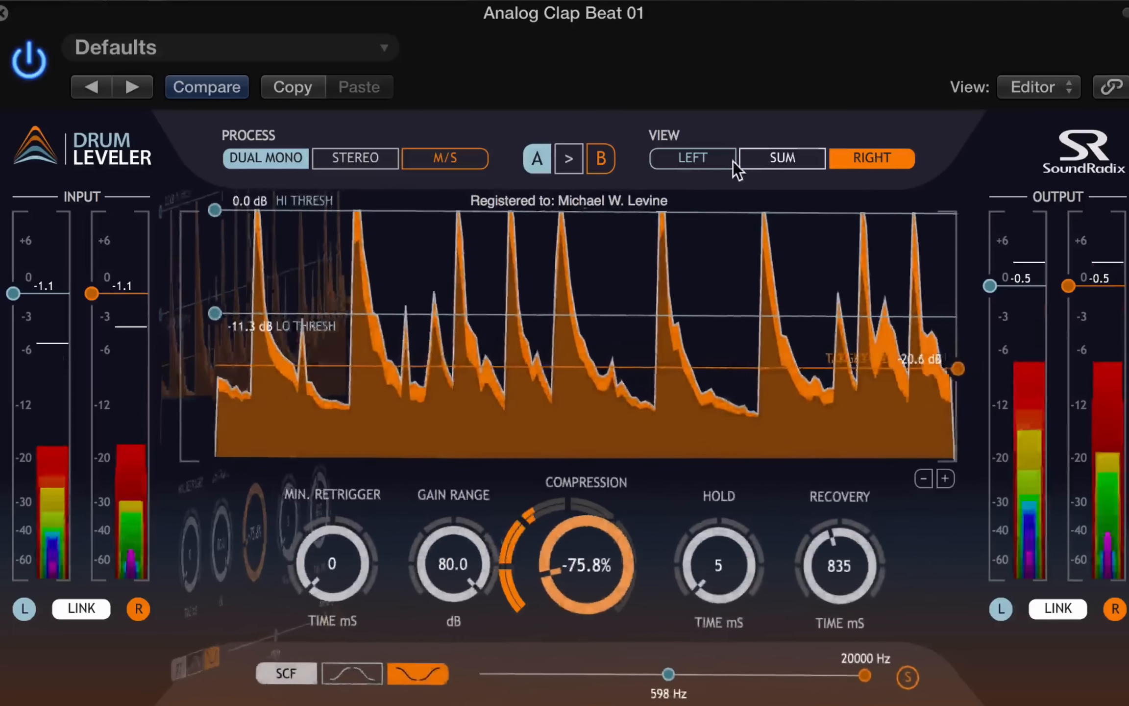
click(693, 160)
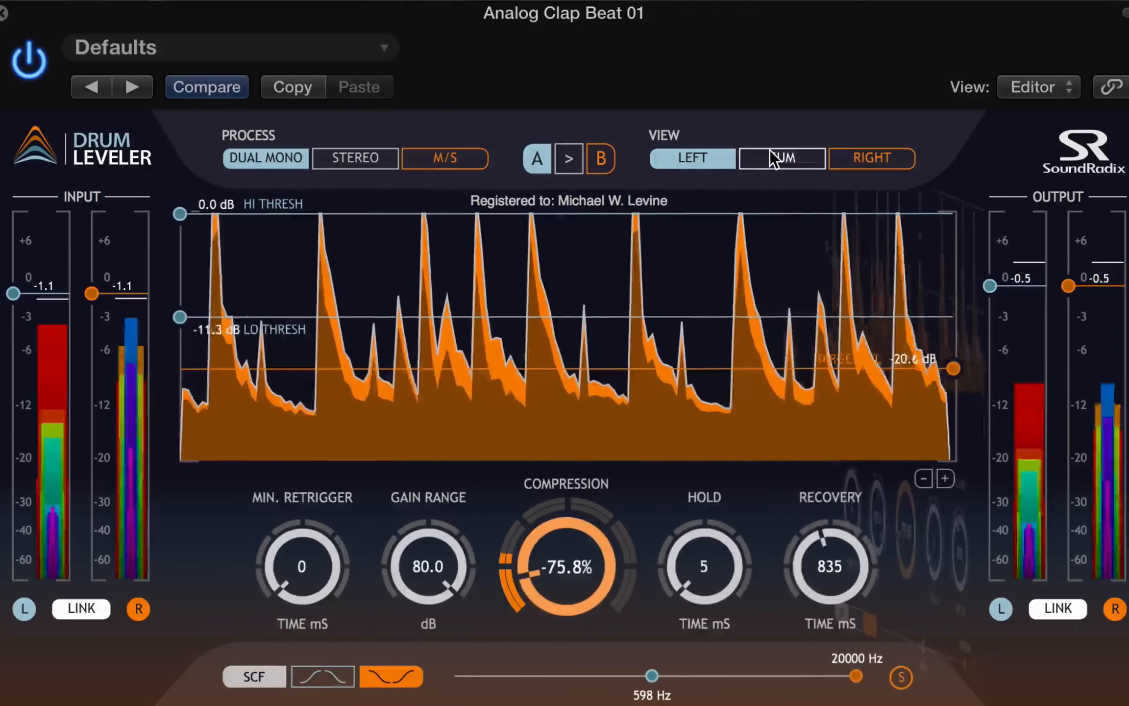
click(771, 156)
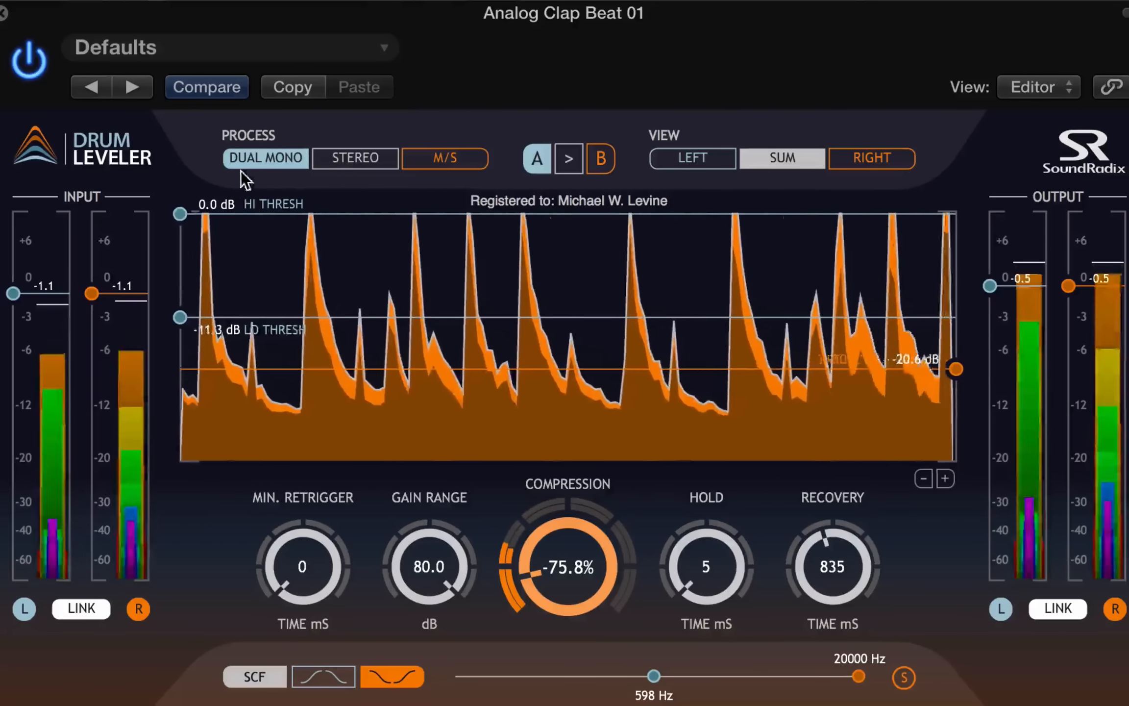
Switch processing to M/S, view the mid, sides and sum settings, and return to stereo processing.
click(440, 153)
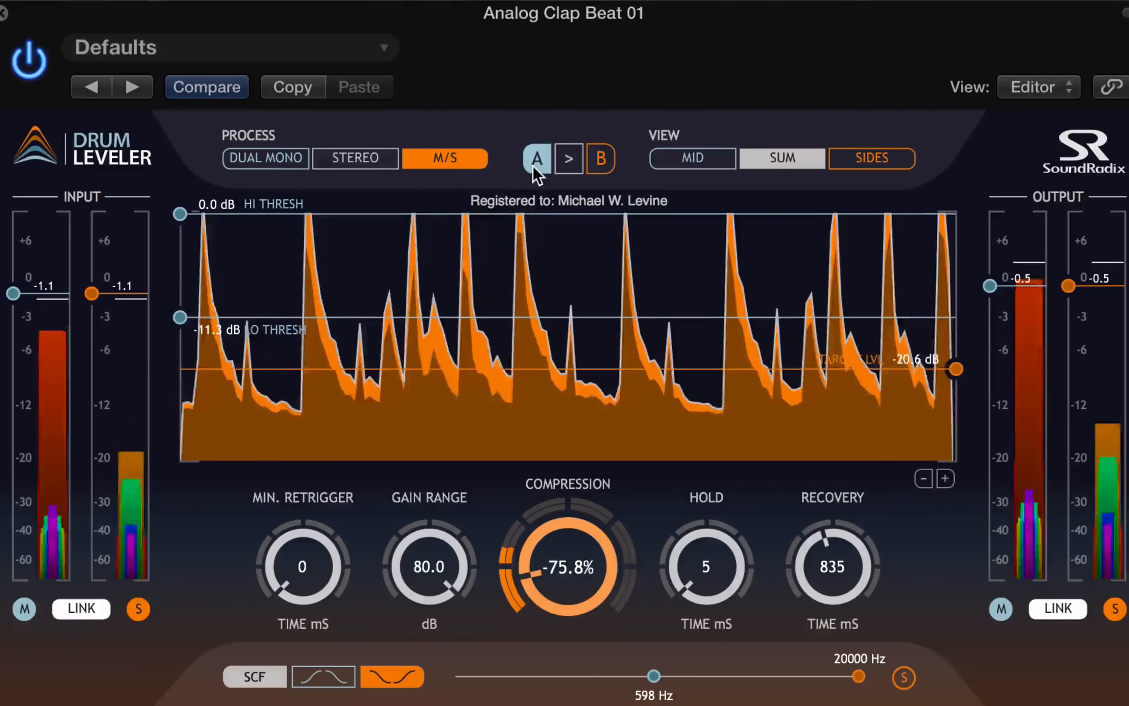
click(694, 158)
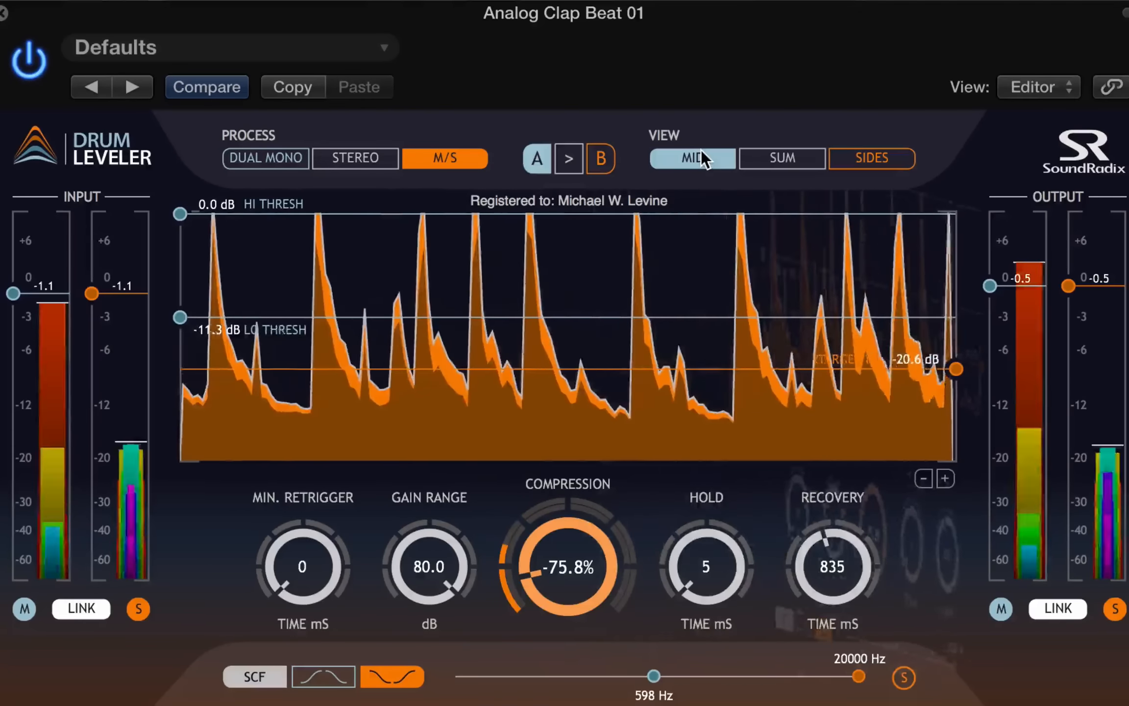
click(885, 156)
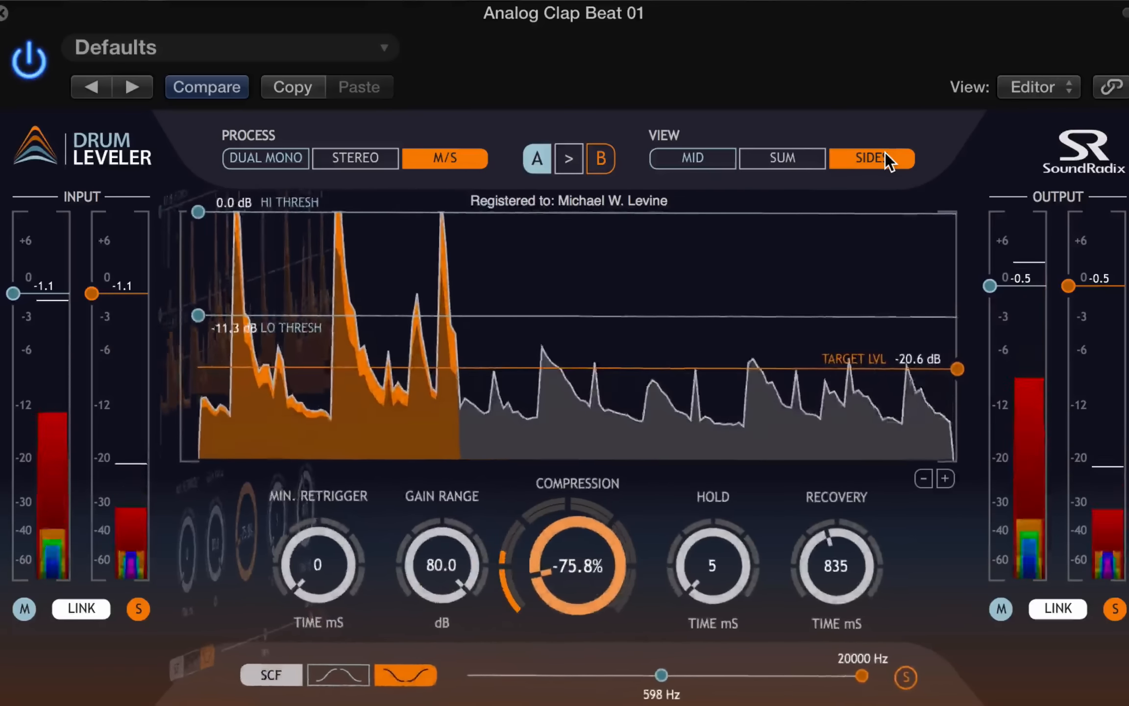
click(780, 157)
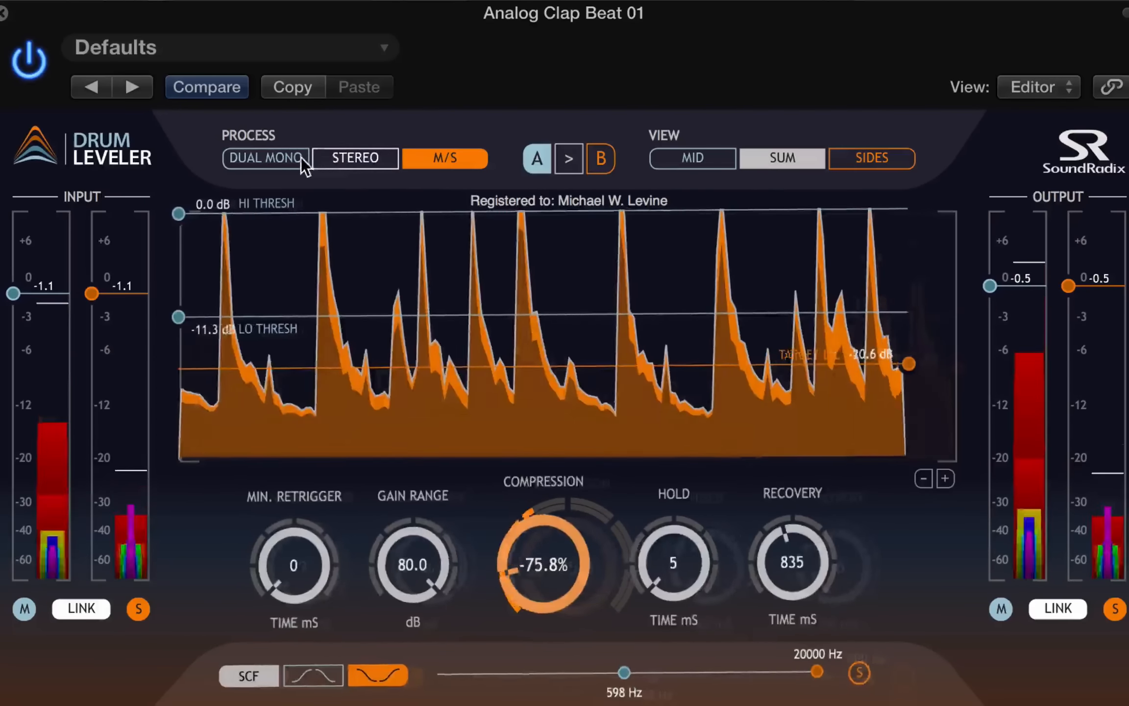
click(343, 157)
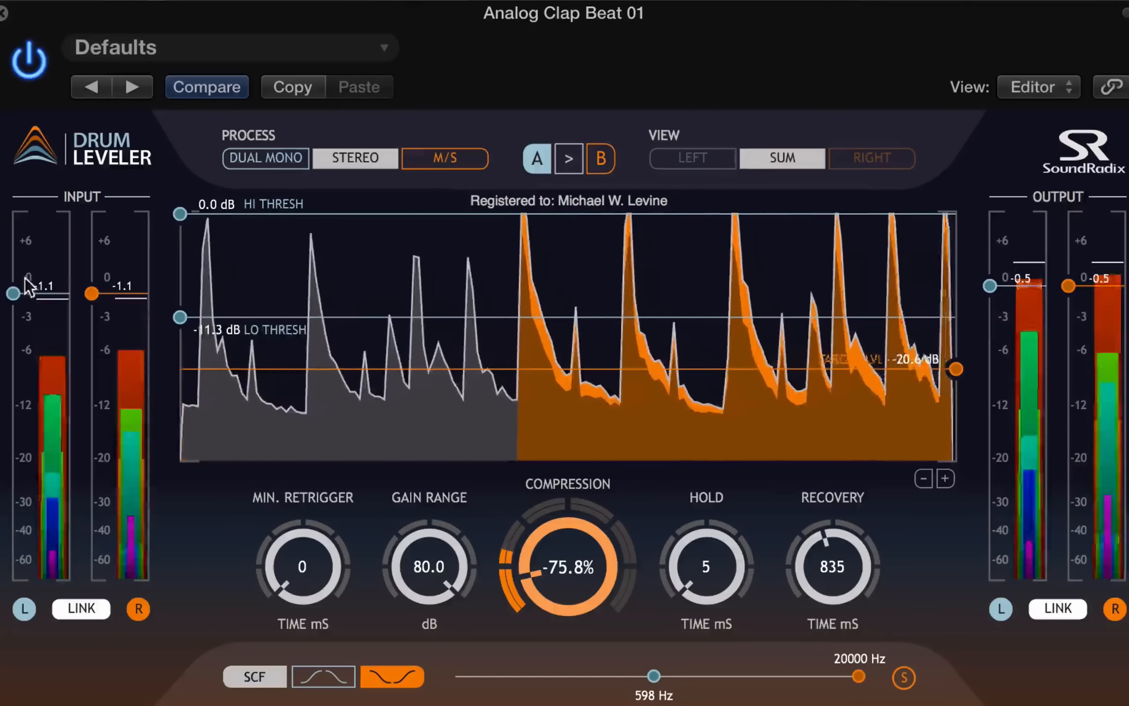
Raise the linked input level to -0.1 dB, unlink the input channels, and nudge the output level up.
drag(39, 294, 38, 277)
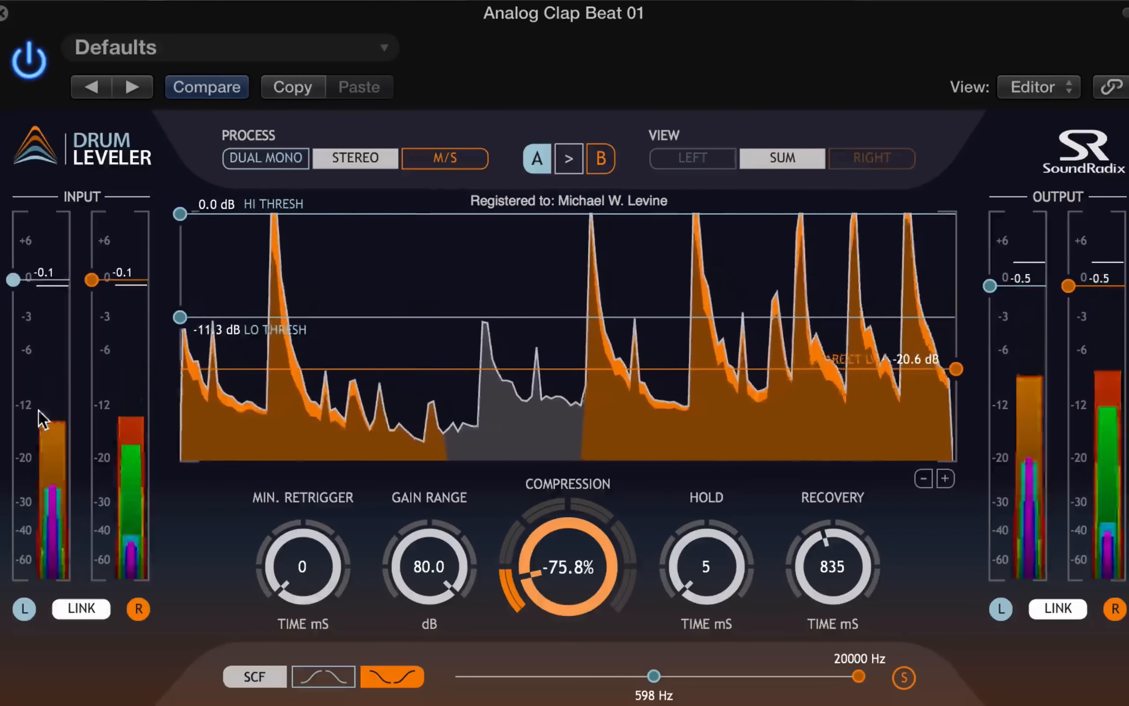
click(83, 609)
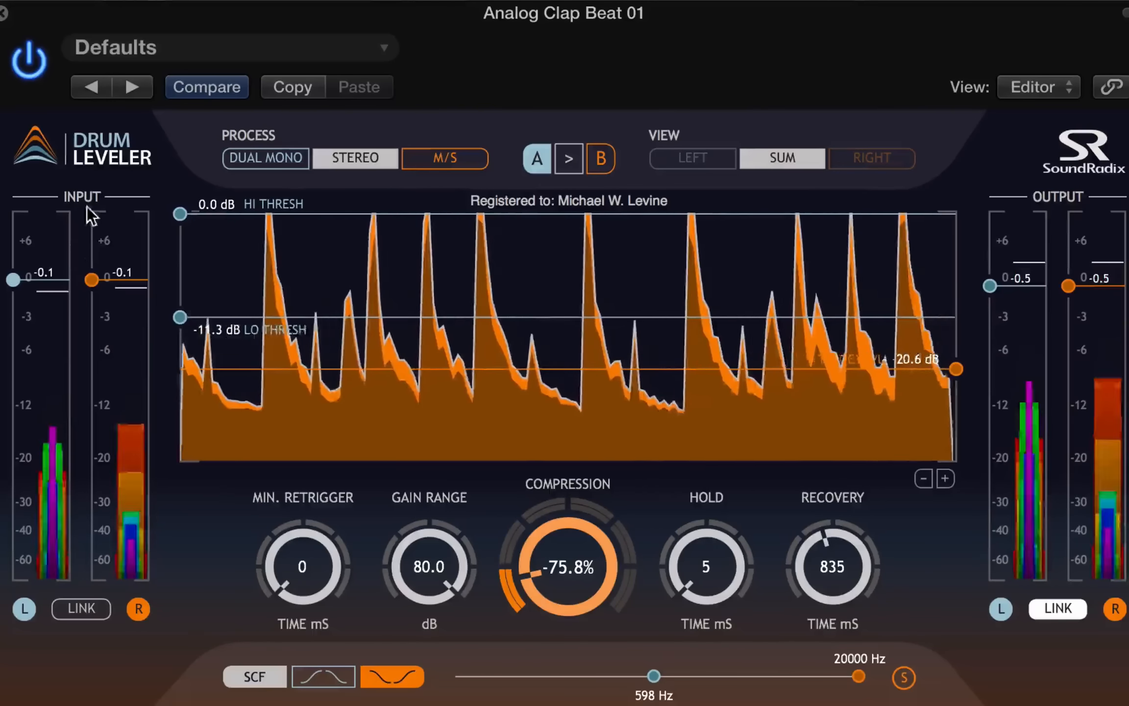
mouse_move(92, 278)
mouse_down()
mouse_move(94, 404)
mouse_move(95, 277)
mouse_up()
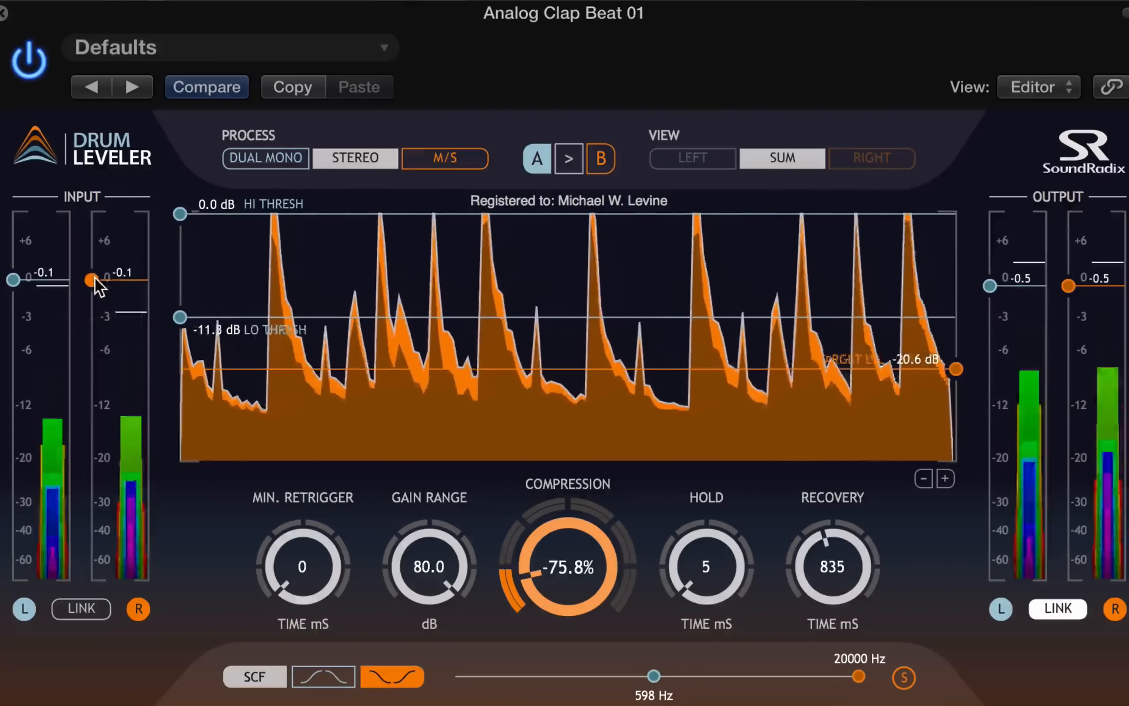
mouse_move(1069, 286)
mouse_down()
mouse_move(1072, 446)
mouse_move(1069, 275)
mouse_up()
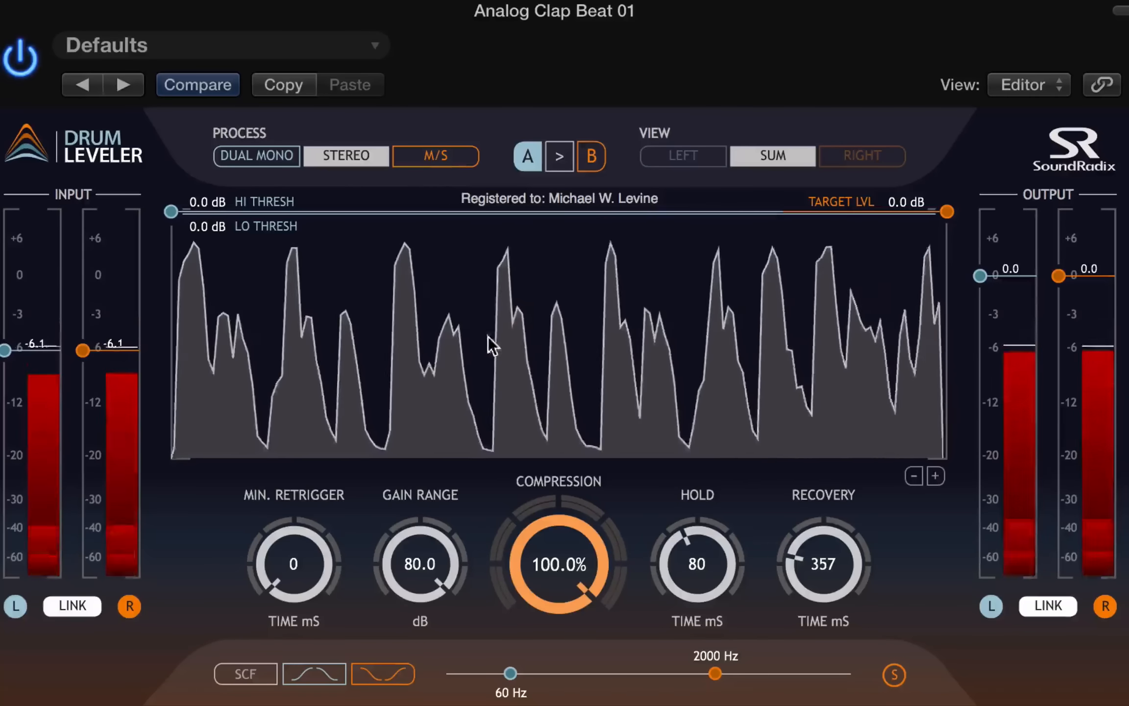
Lower the low threshold to -80.0 dB and the high threshold to about -9.0 dB.
mouse_move(171, 213)
mouse_down()
mouse_move(169, 247)
mouse_move(167, 203)
mouse_up()
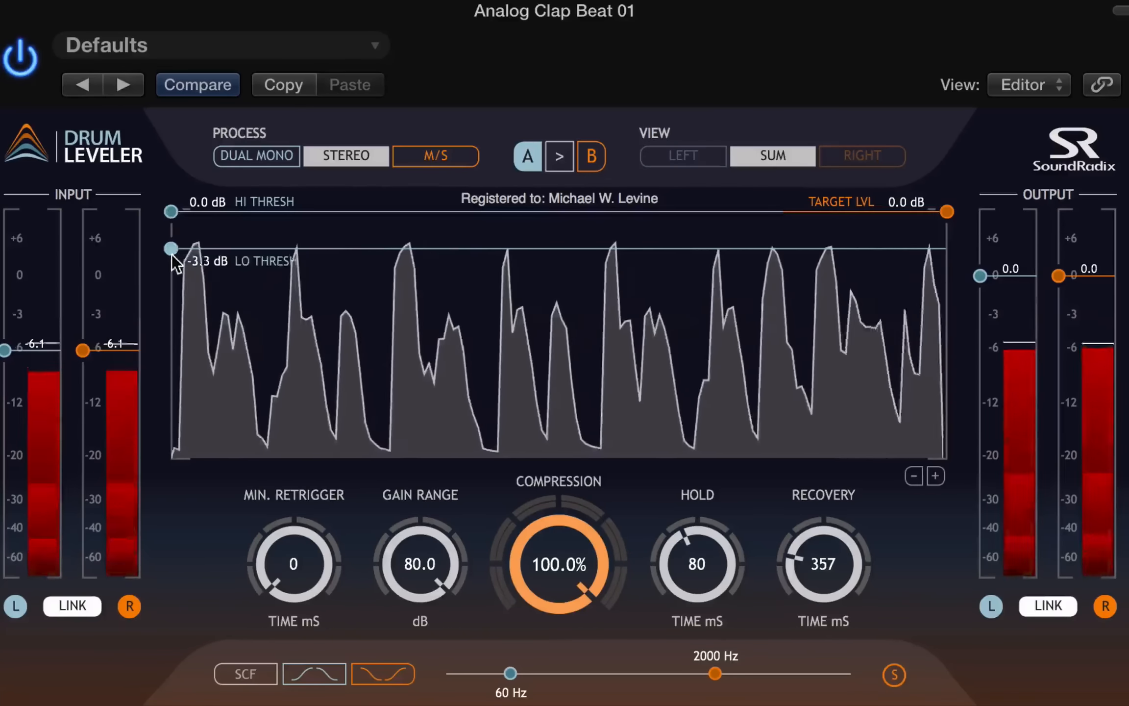
drag(168, 276, 166, 456)
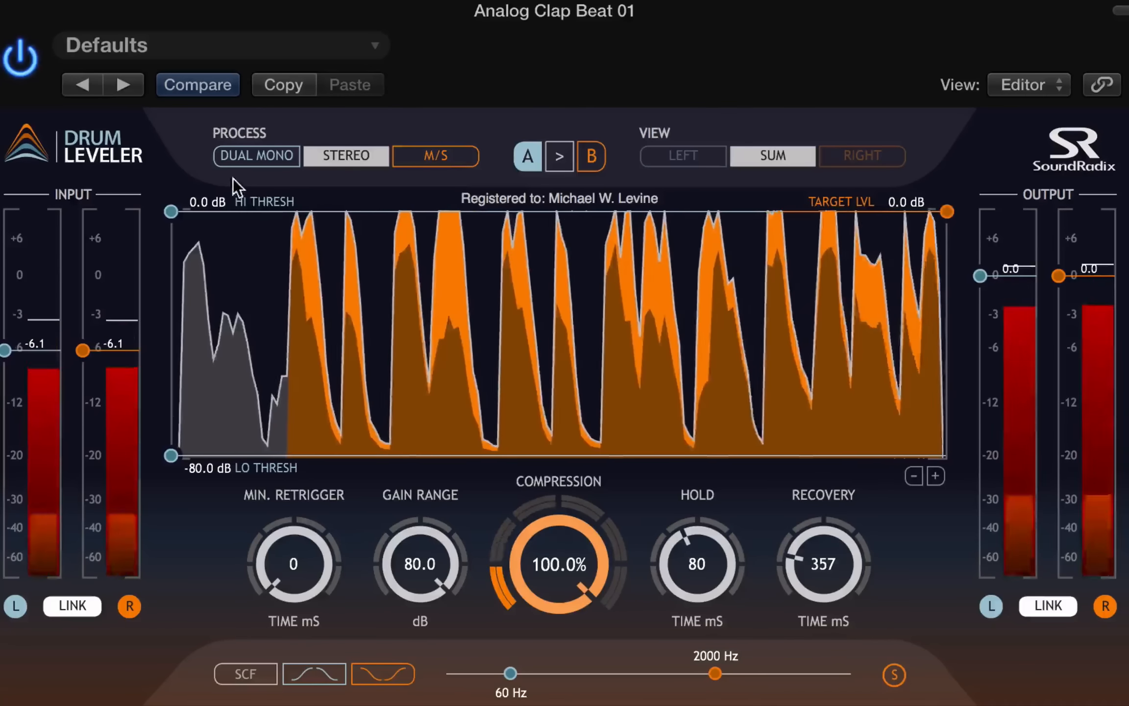
drag(171, 209, 170, 296)
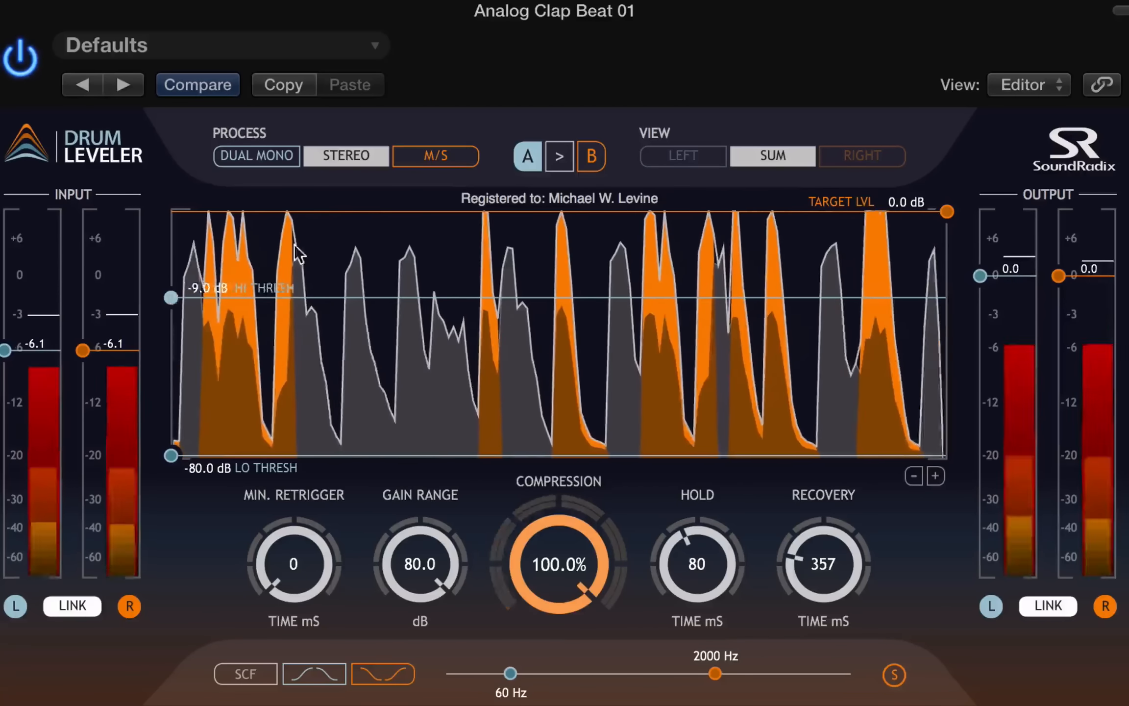
Lower the target level to about -5.4 dB or below and raise the high threshold to about -6.7 dB.
drag(946, 211, 953, 266)
drag(161, 285, 161, 276)
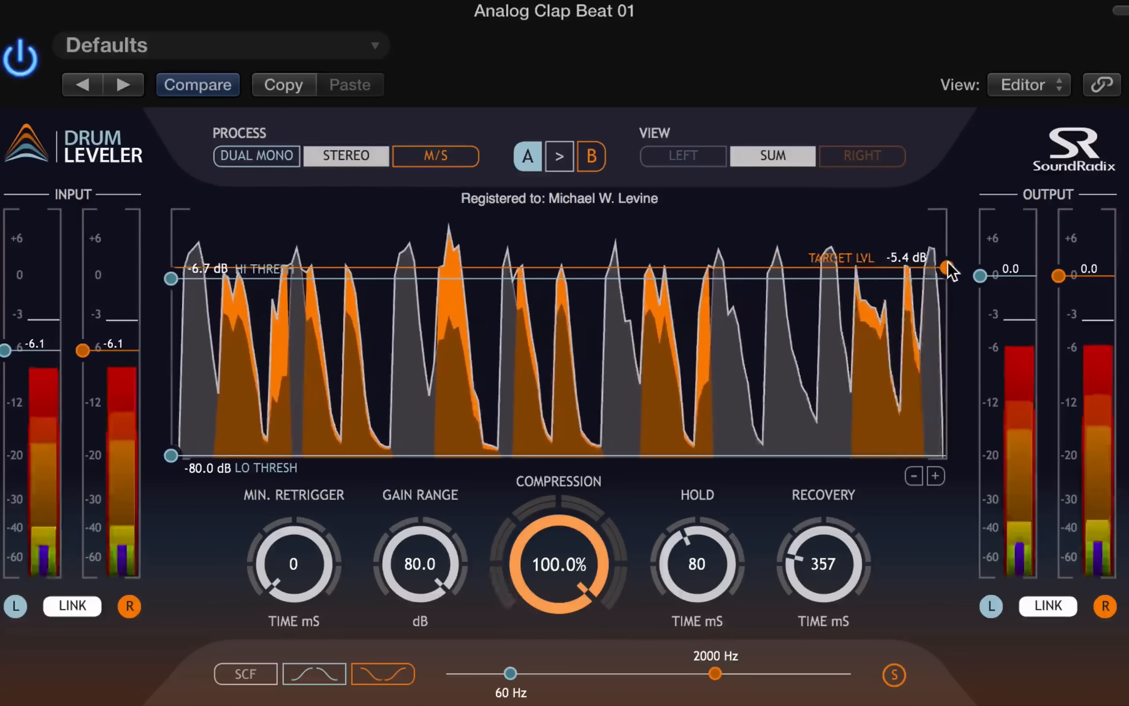
mouse_move(947, 345)
mouse_down()
mouse_move(953, 333)
mouse_move(946, 471)
mouse_move(962, 194)
mouse_move(955, 350)
mouse_up()
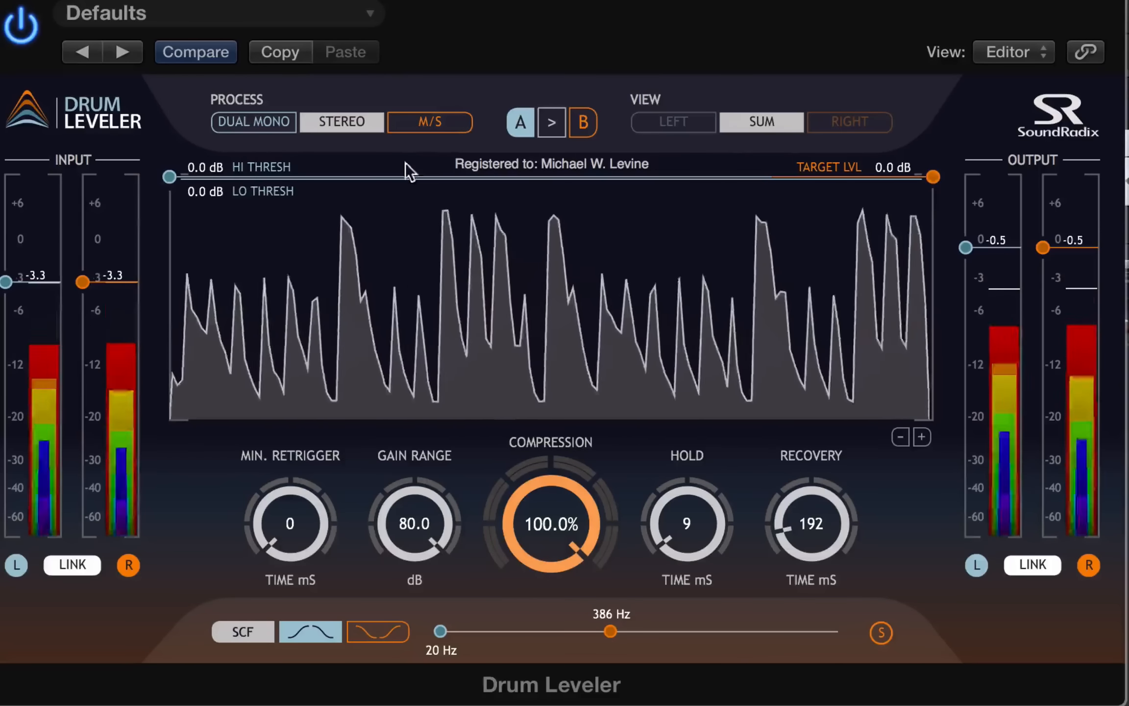
Lower the high and low thresholds together to about -5.9 dB.
drag(169, 177, 169, 238)
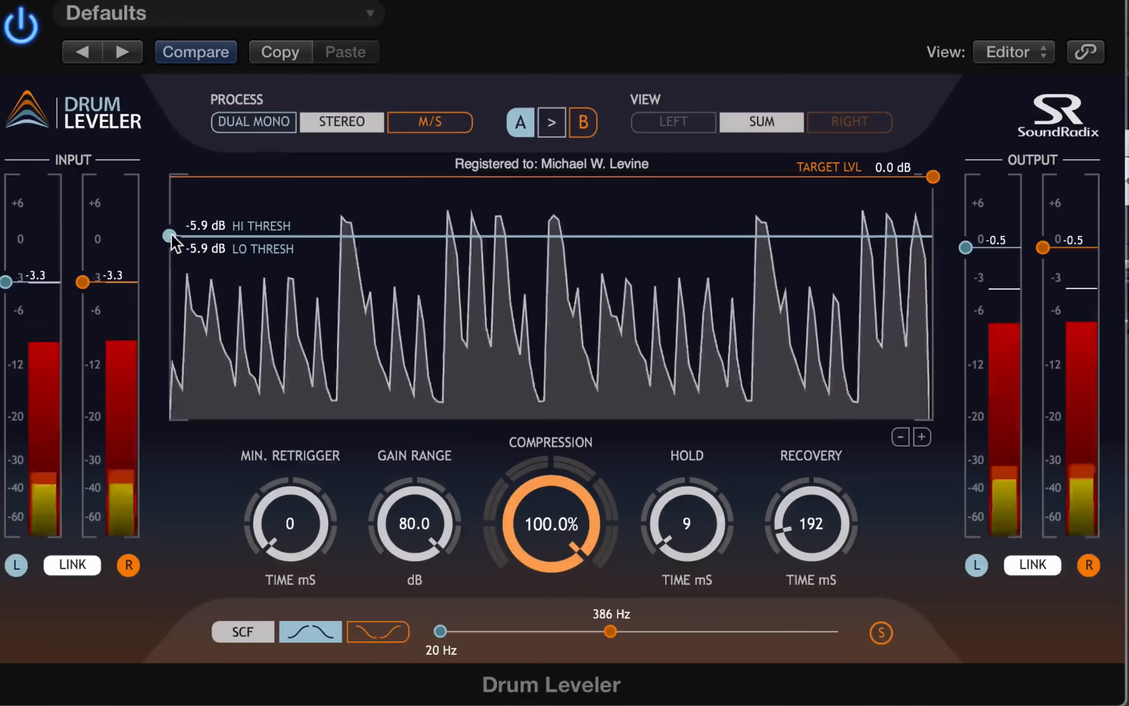
Raise the high threshold to 0.0 dB and lower the target level to -13.2 dB, adjusting the compression amount.
drag(169, 236, 169, 177)
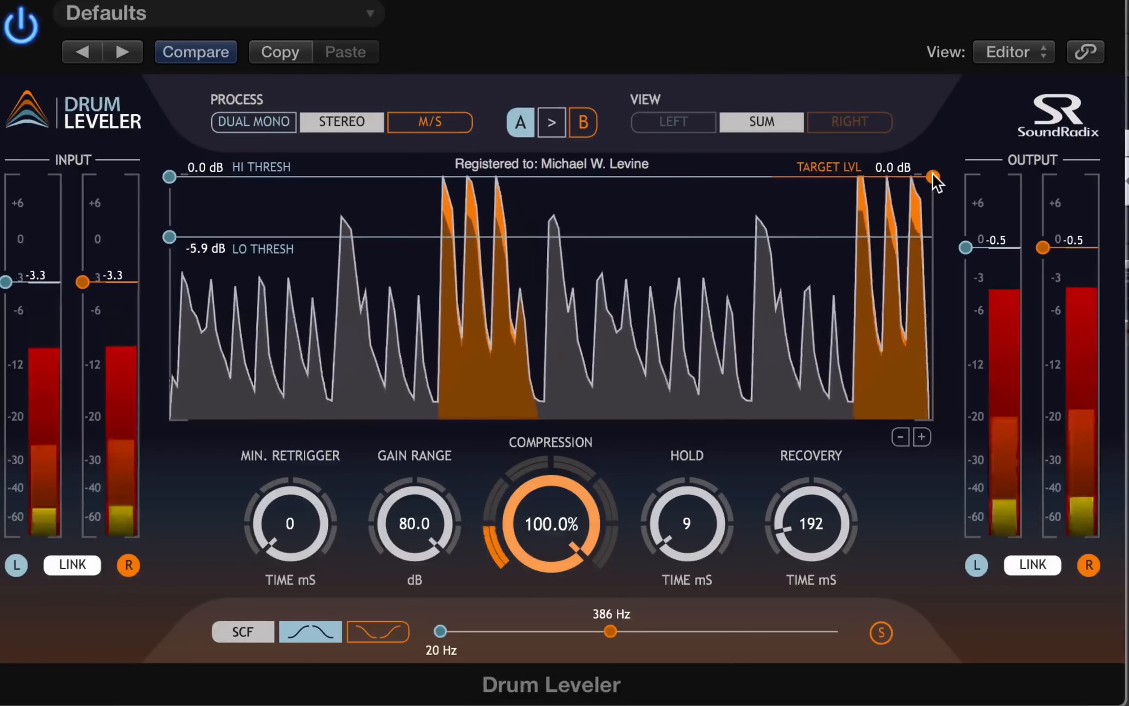
drag(931, 175, 926, 254)
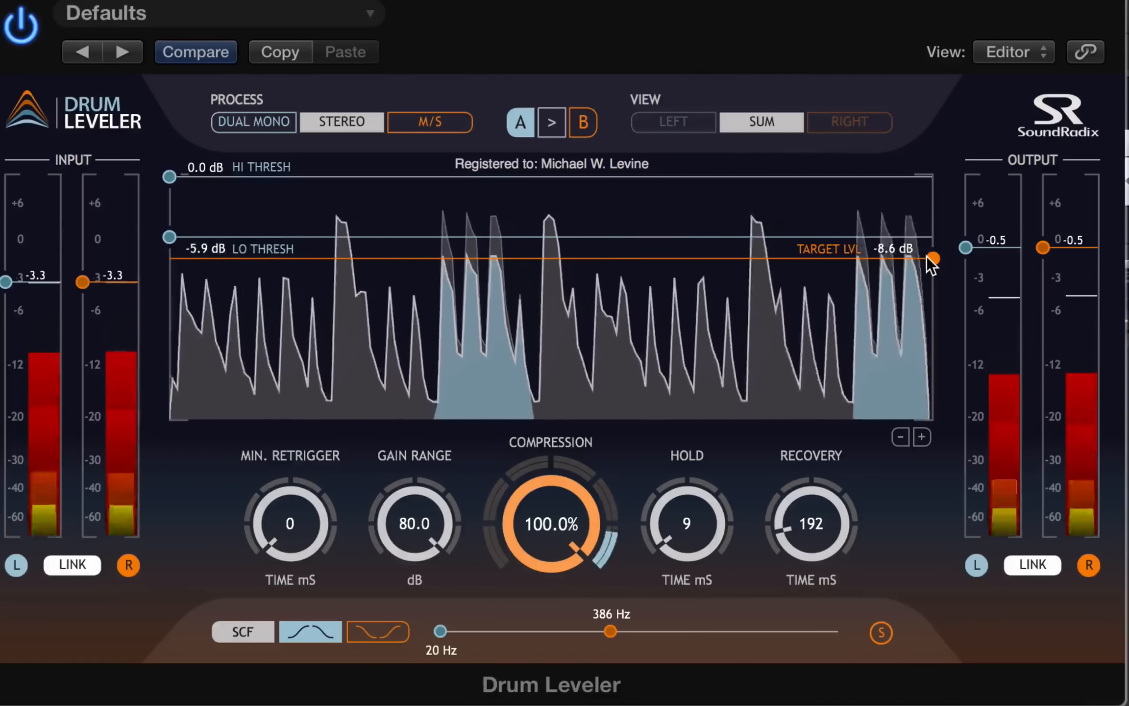
drag(927, 257, 923, 288)
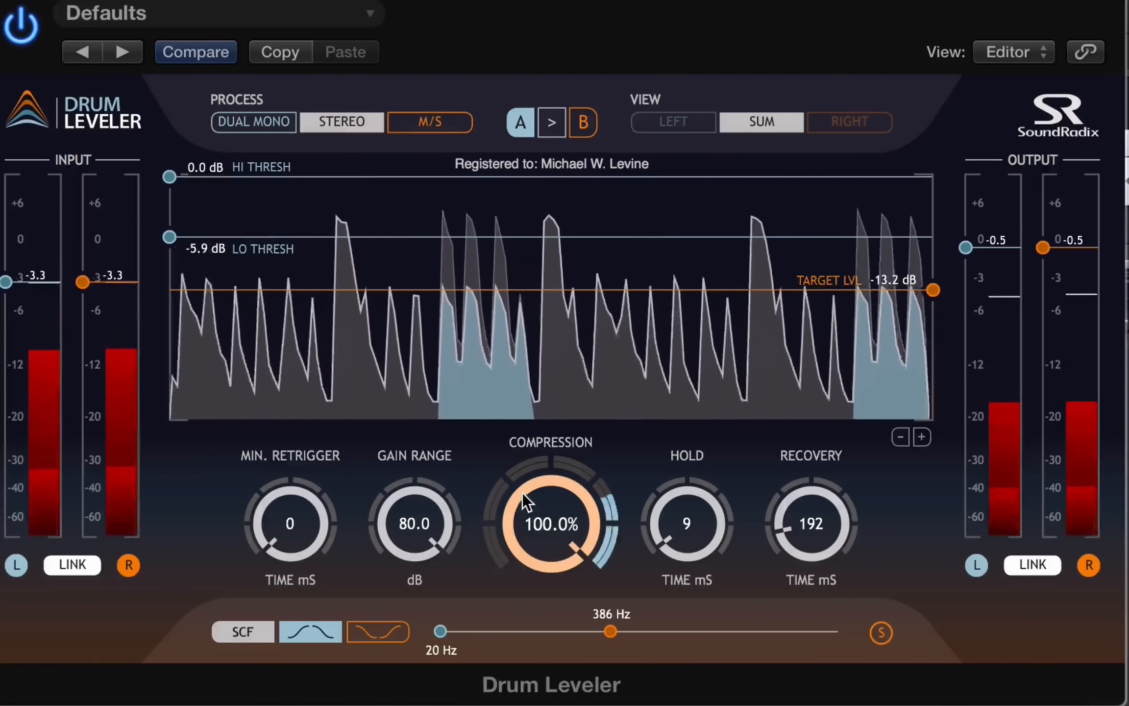
drag(523, 492, 522, 396)
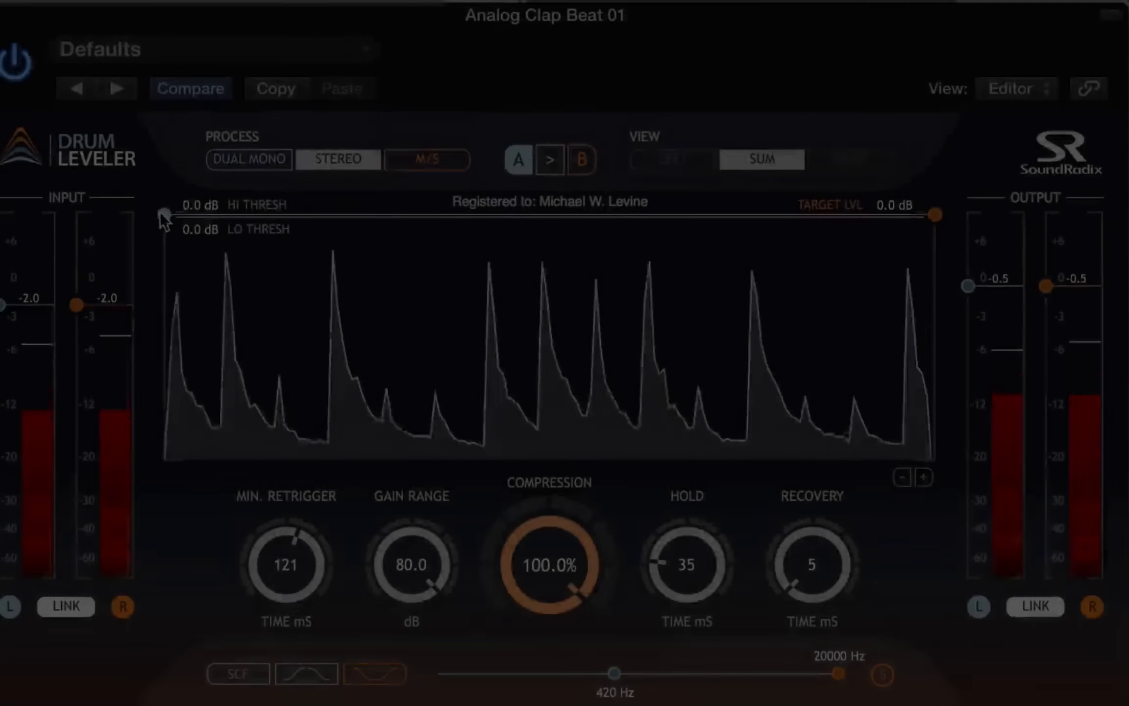
Lower the low threshold to -6.0 dB on the Analog Clap Beat 01 loop and fine-tune it to -5.5 dB.
mouse_move(163, 215)
mouse_down()
mouse_move(164, 278)
mouse_move(152, 208)
mouse_up()
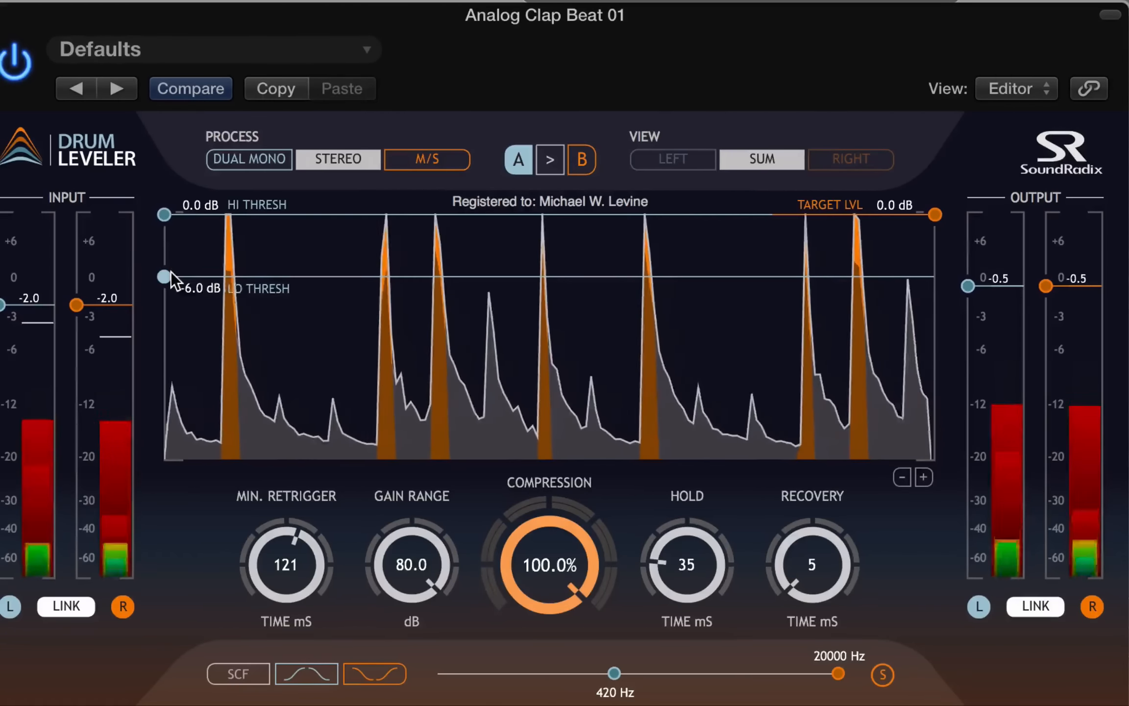
mouse_move(170, 274)
mouse_down()
mouse_move(170, 290)
mouse_move(169, 242)
mouse_move(166, 259)
mouse_up()
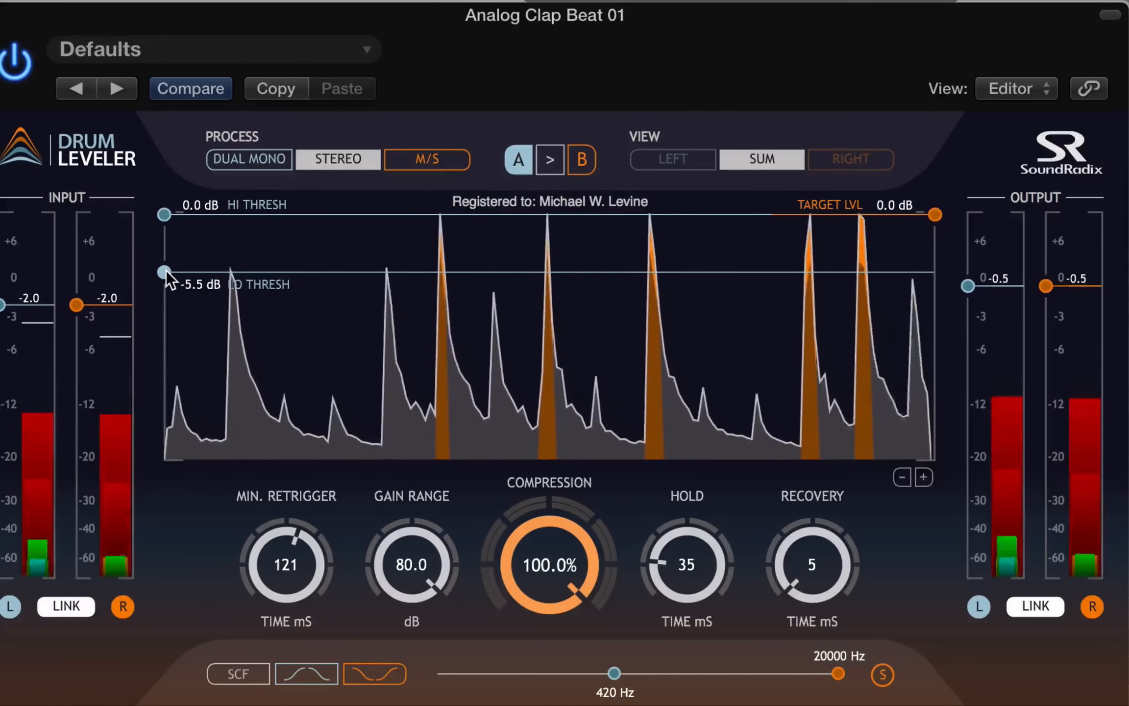
Enable the side-chain filter and set its lower cutoff to 297 Hz while soloing the side-chain signal, ending with solo off.
click(240, 675)
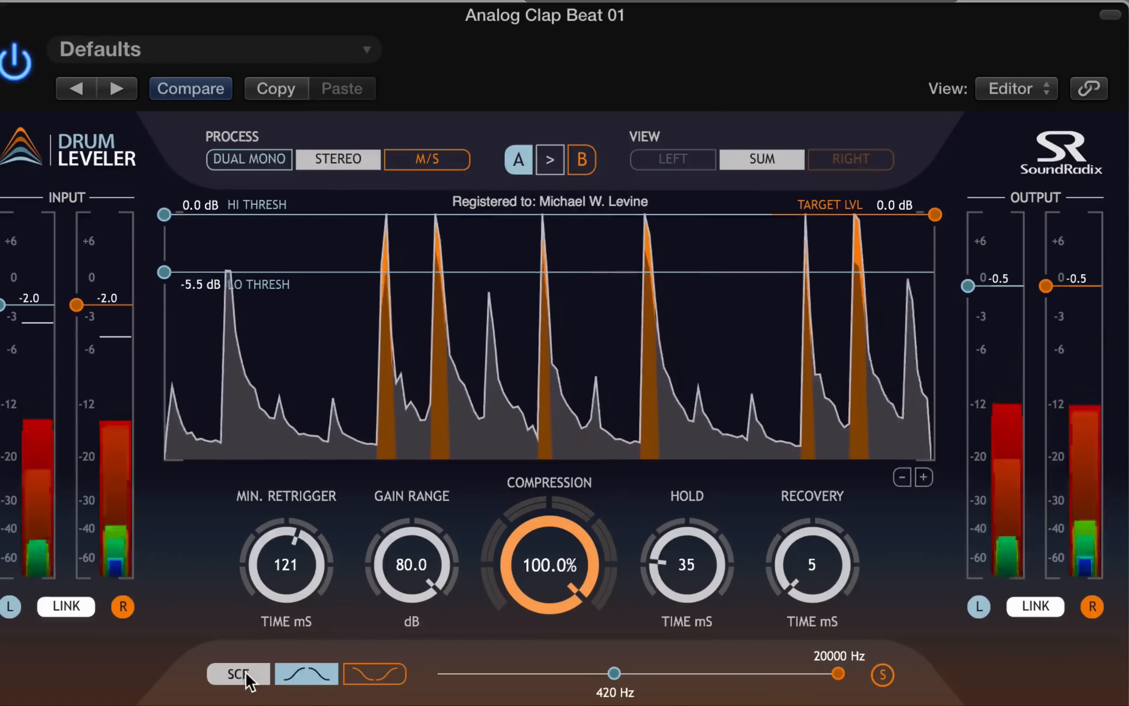
click(882, 675)
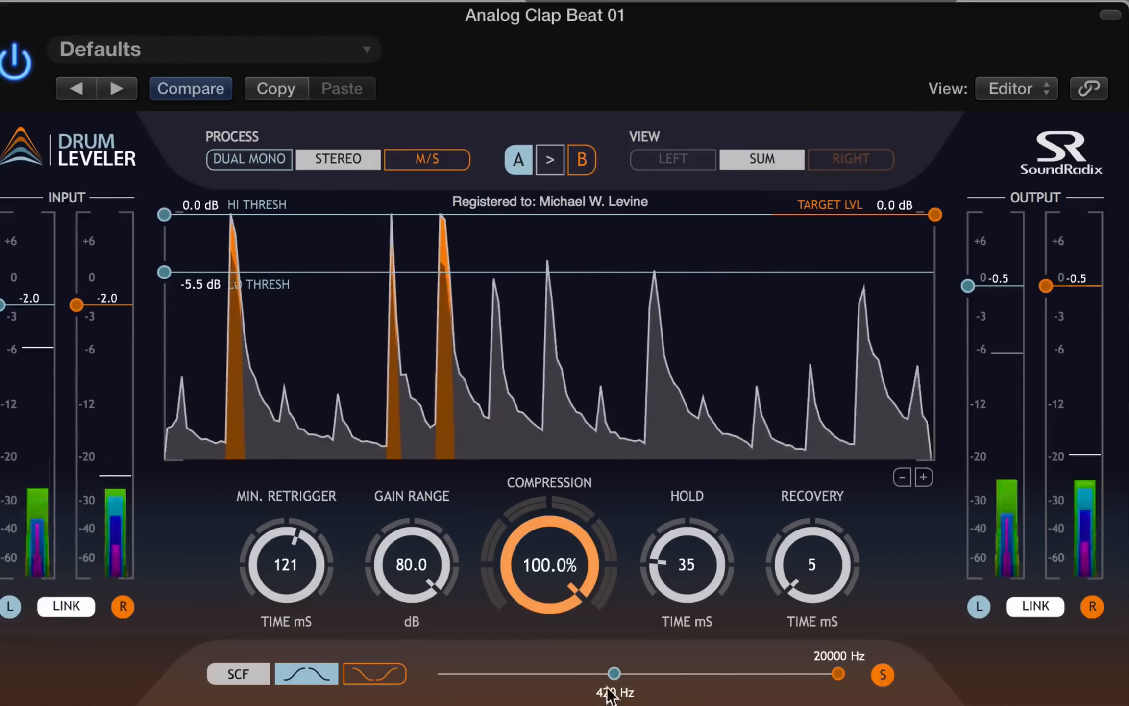
drag(612, 677, 593, 659)
click(882, 675)
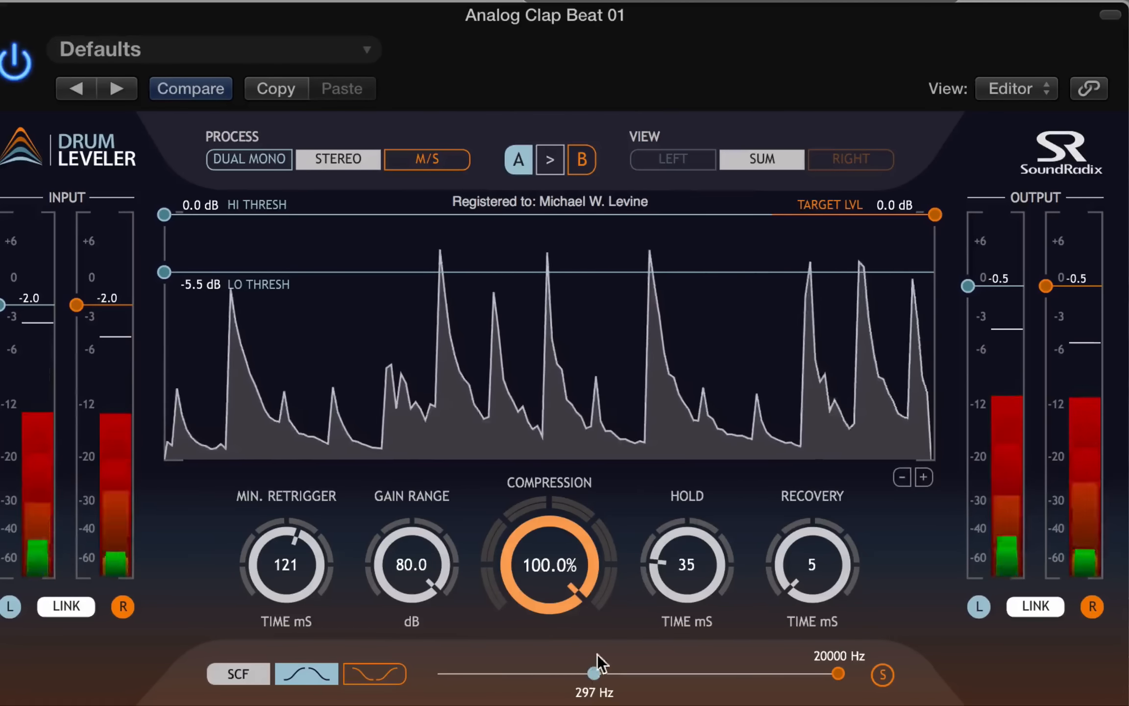
Lower the low threshold to -8.4 dB and sweep the target level down and back up to 0.0 dB.
drag(165, 271, 163, 293)
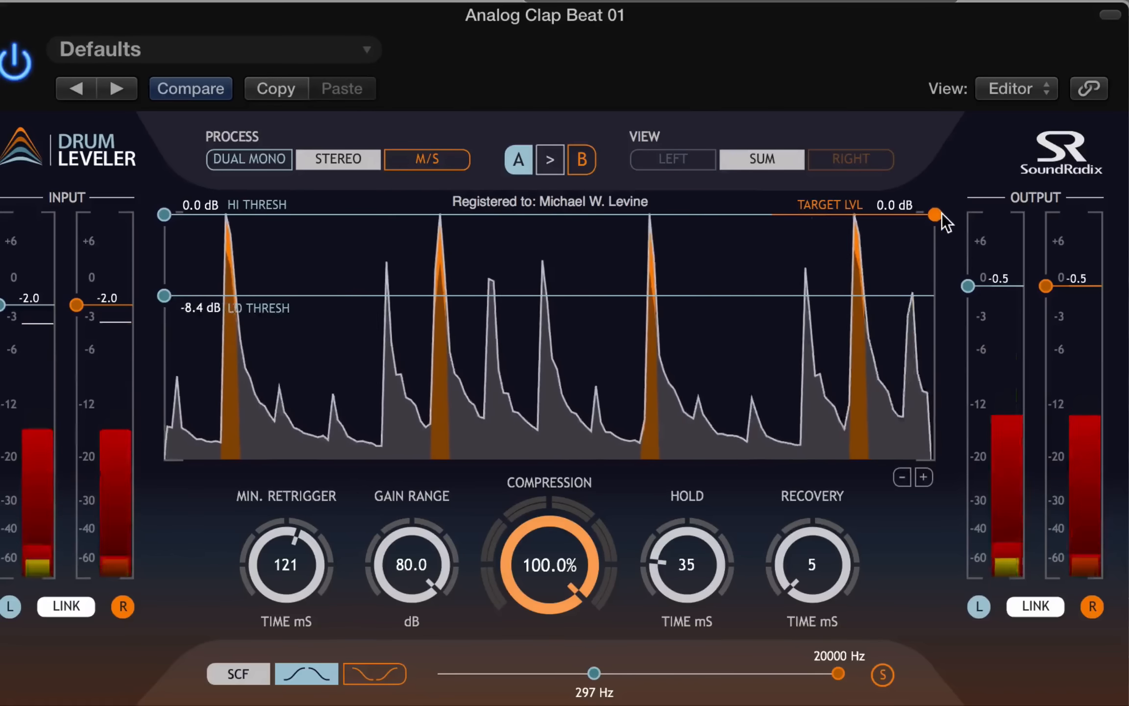
drag(937, 214, 921, 412)
drag(923, 319, 940, 205)
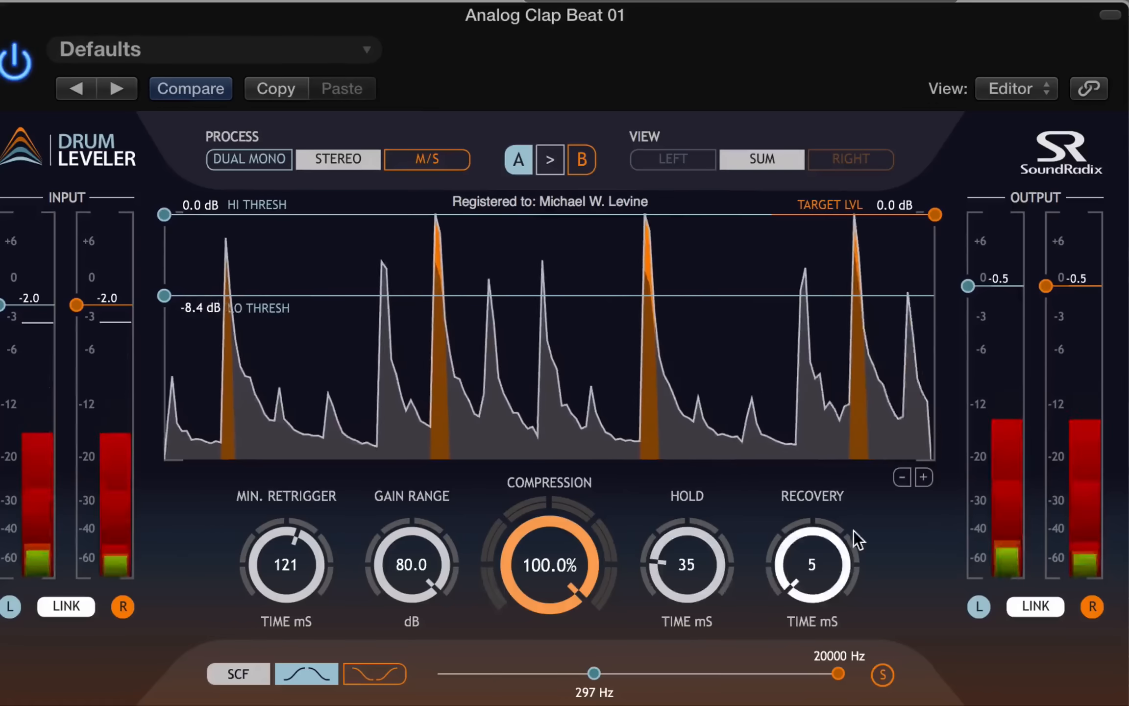
Set the hold time to 5 ms and vary the recovery time from 2288 ms to 5 ms and up to 3009 ms.
drag(786, 577, 823, 368)
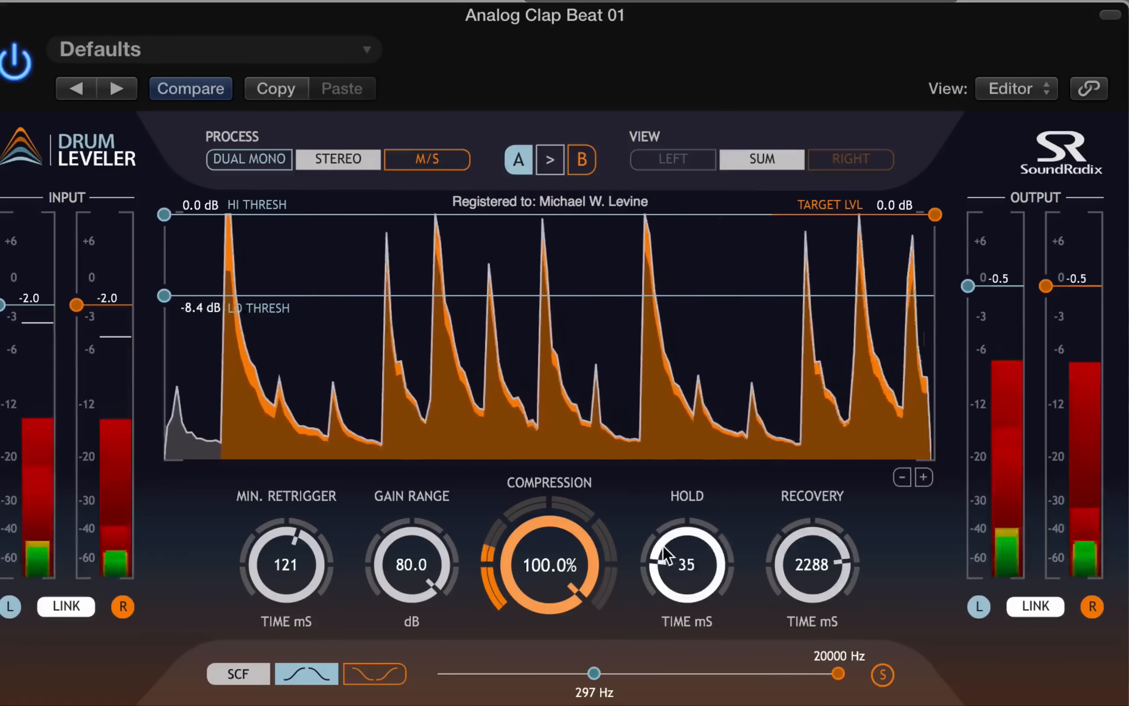
drag(663, 542, 617, 583)
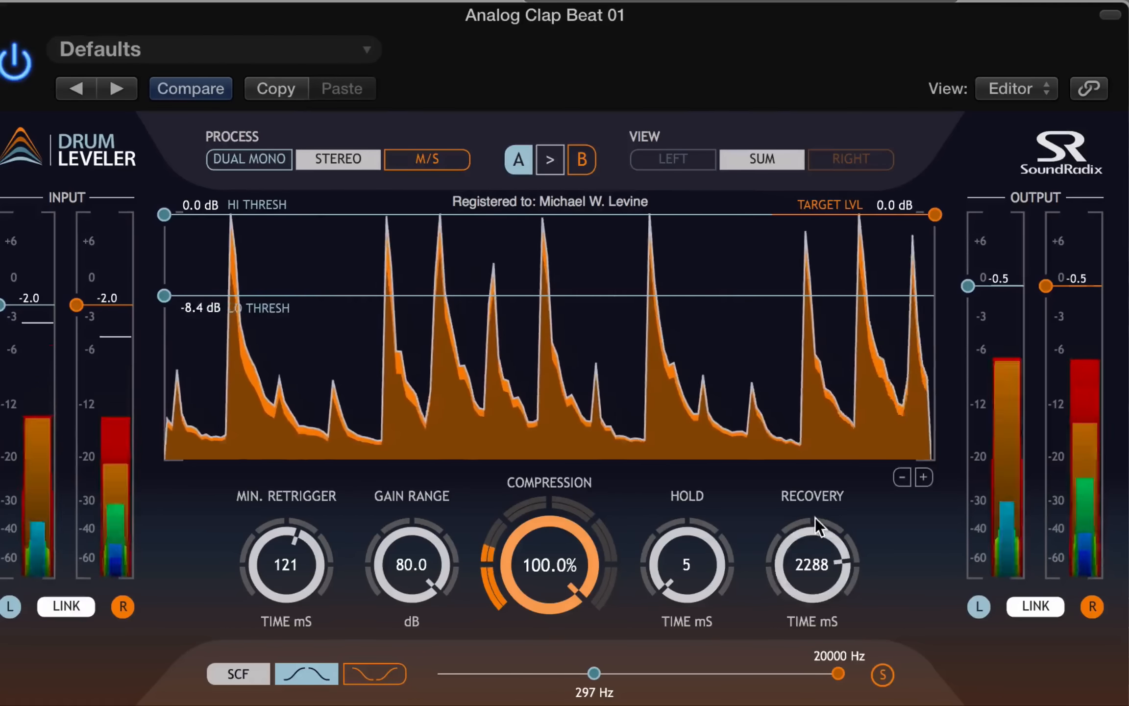
drag(812, 537, 725, 647)
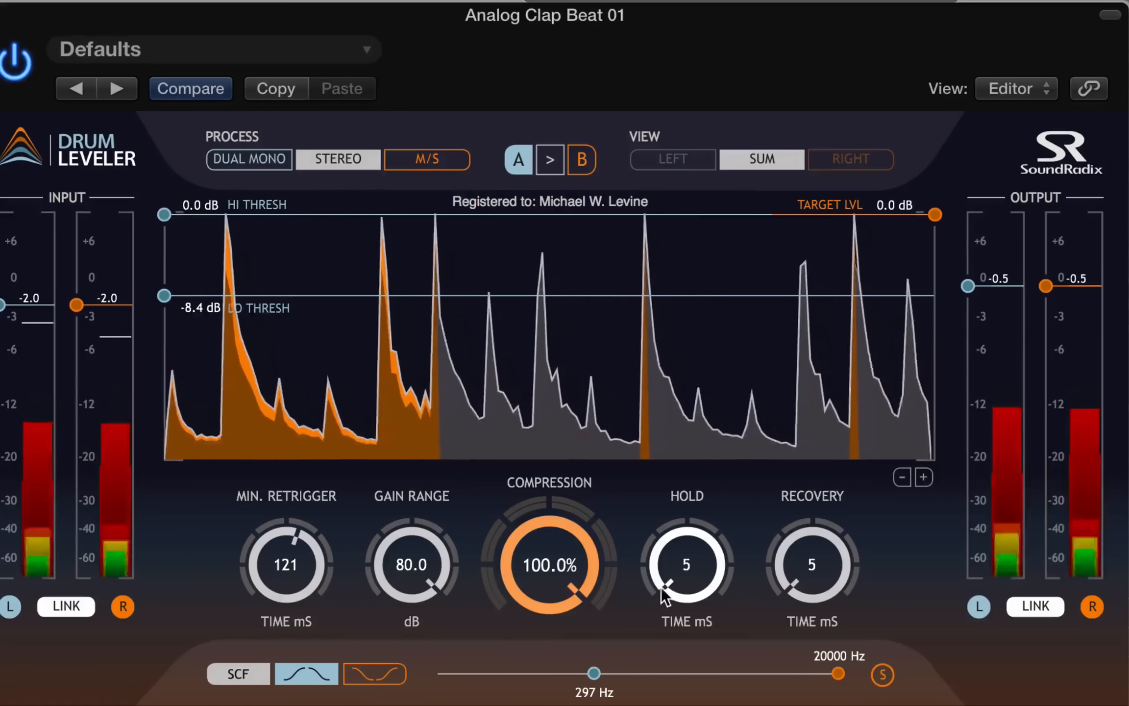
mouse_move(661, 588)
mouse_down()
mouse_move(643, 507)
mouse_move(642, 590)
mouse_up()
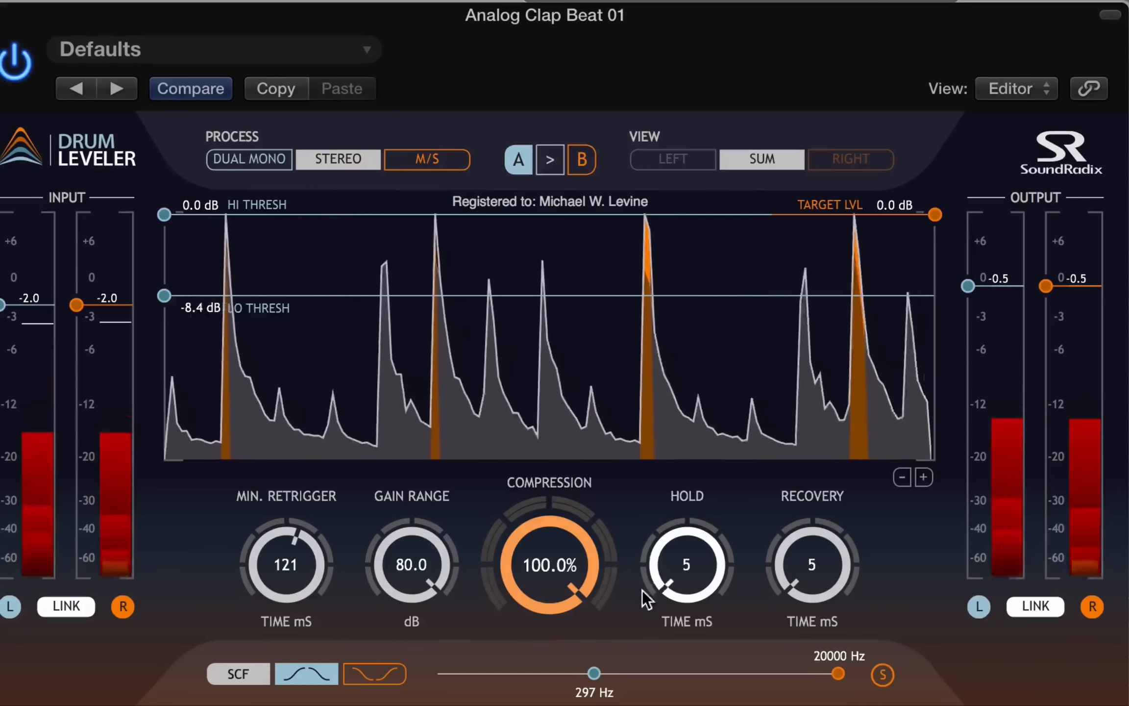
drag(797, 588, 818, 343)
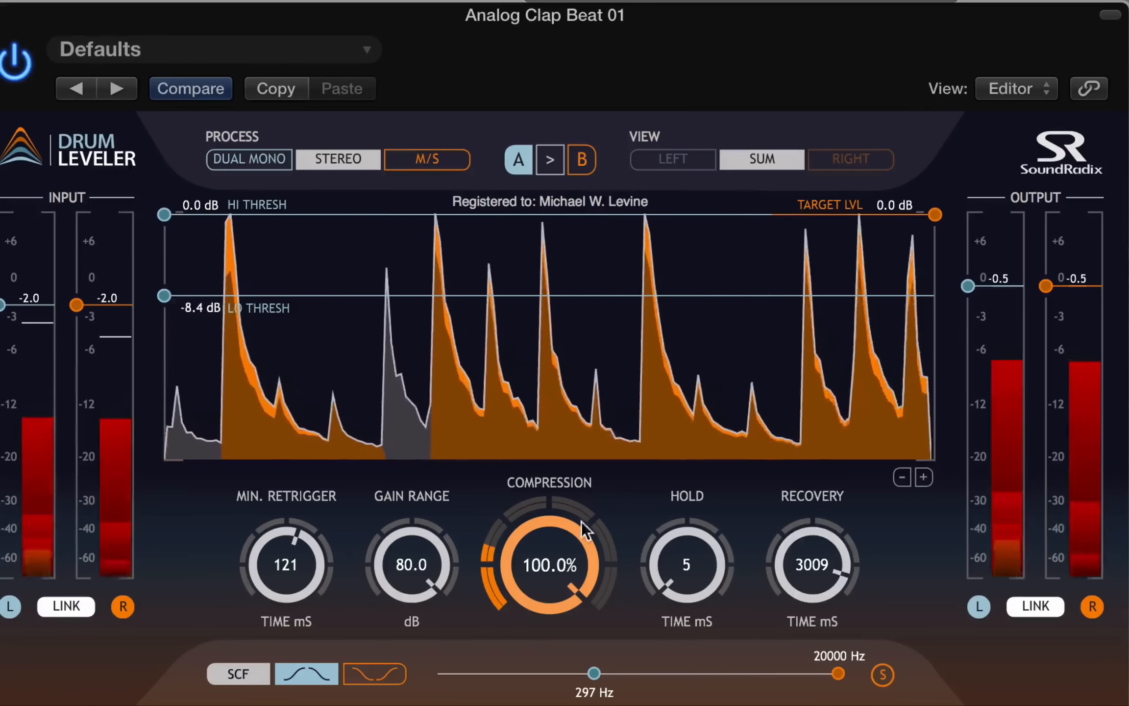